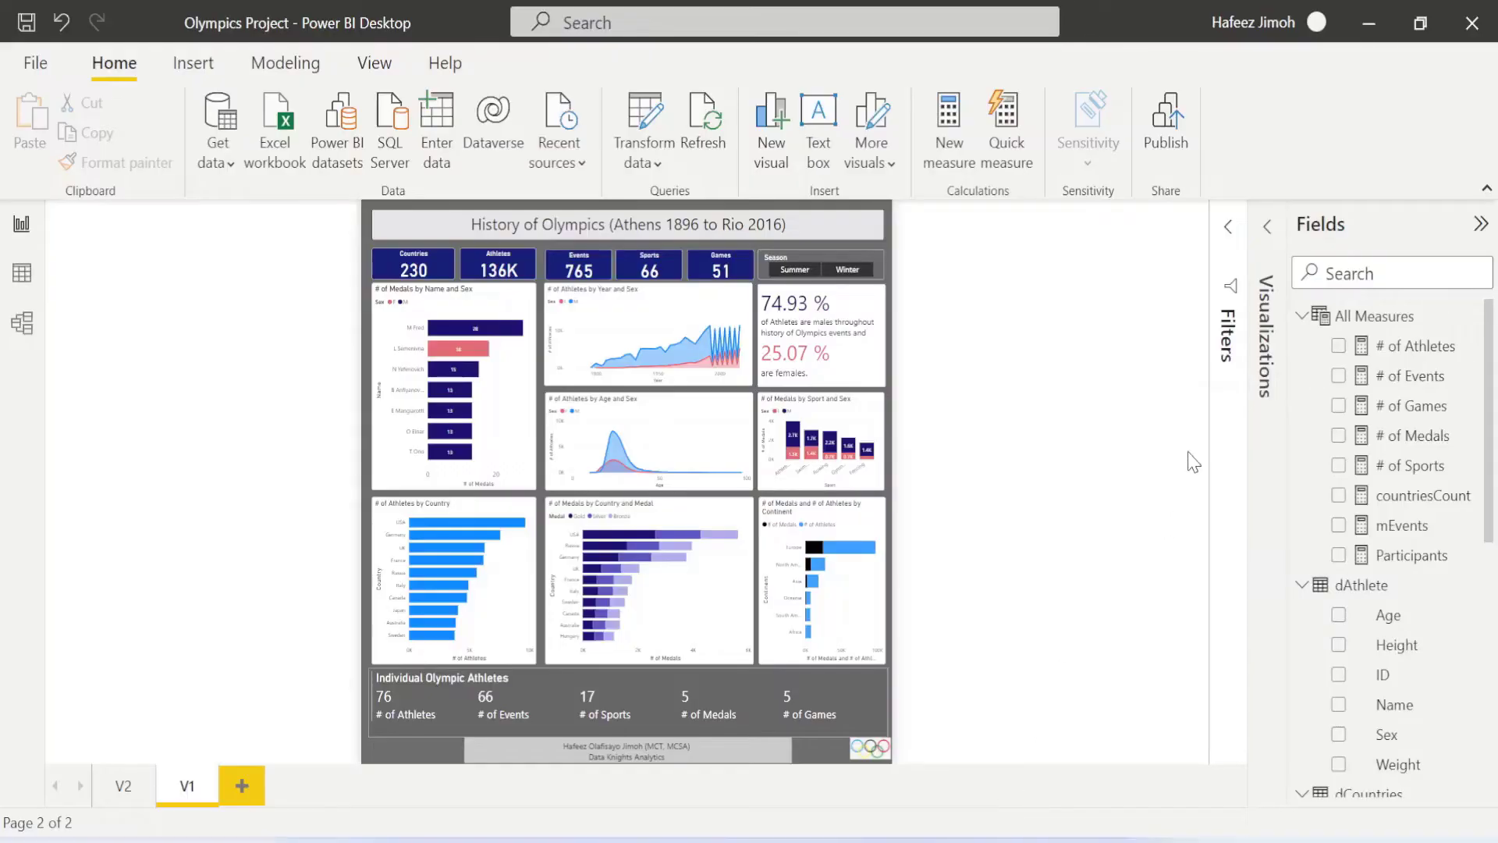
- Check the signed-in account, then save Olympics Project and publish it to My workspace, replacing the dataset
{"action": "left_click", "coordinate": [1317, 22]}
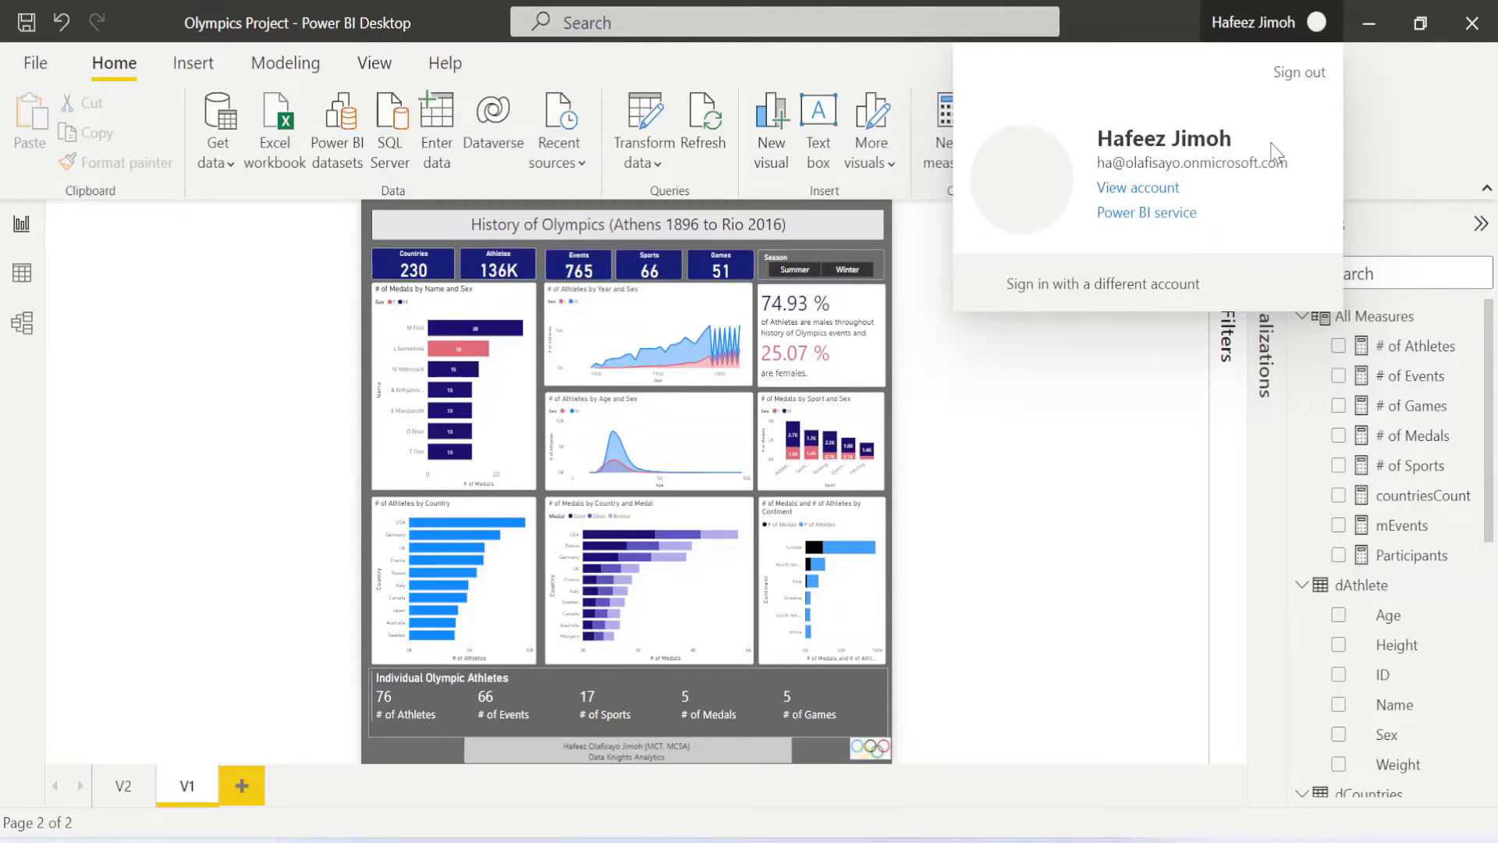
{"action": "left_click", "coordinate": [1130, 434]}
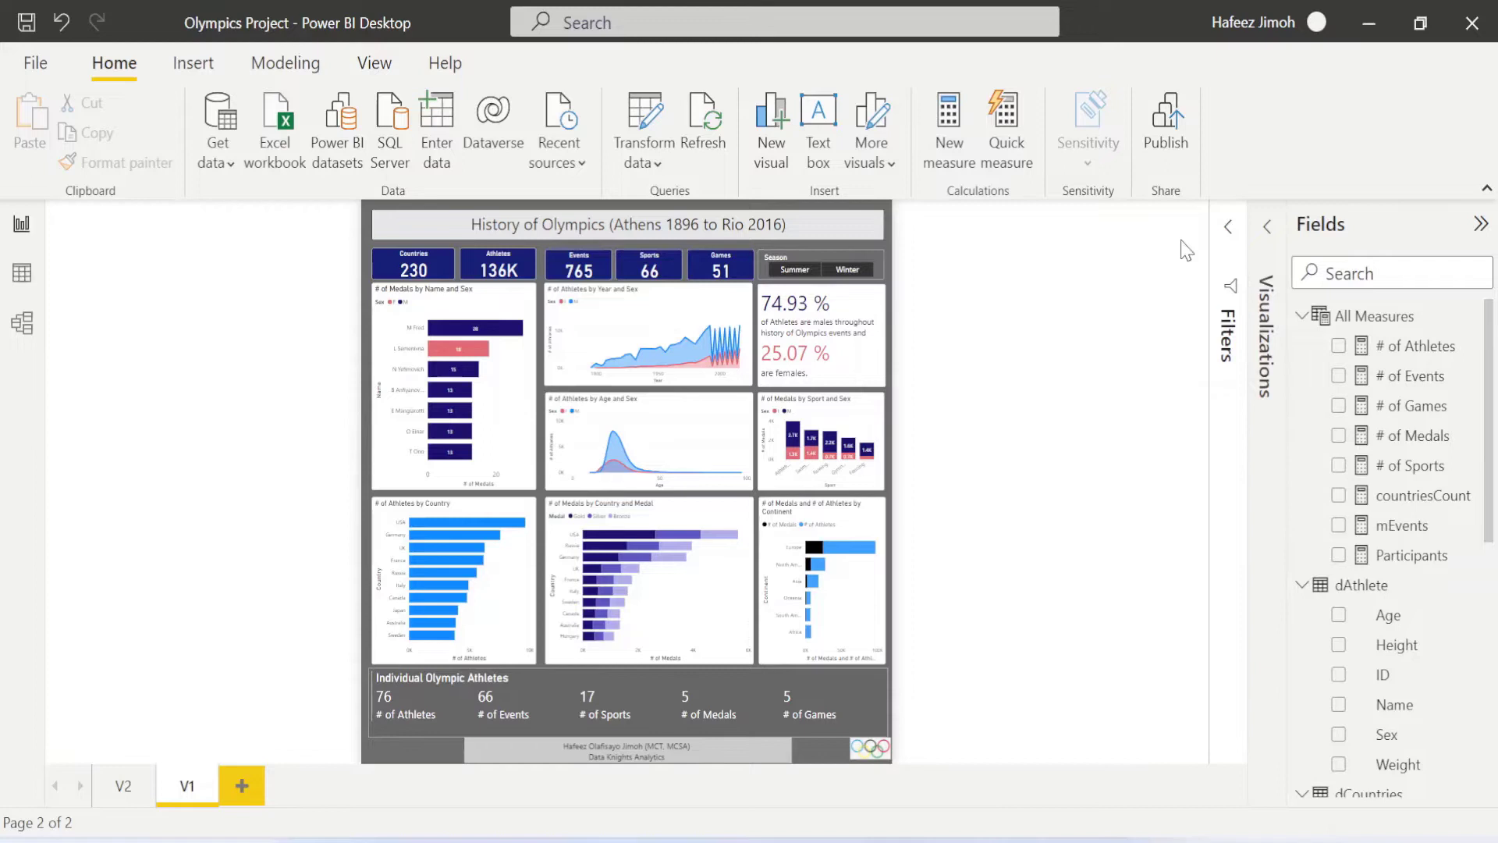
{"action": "left_click", "coordinate": [1168, 133]}
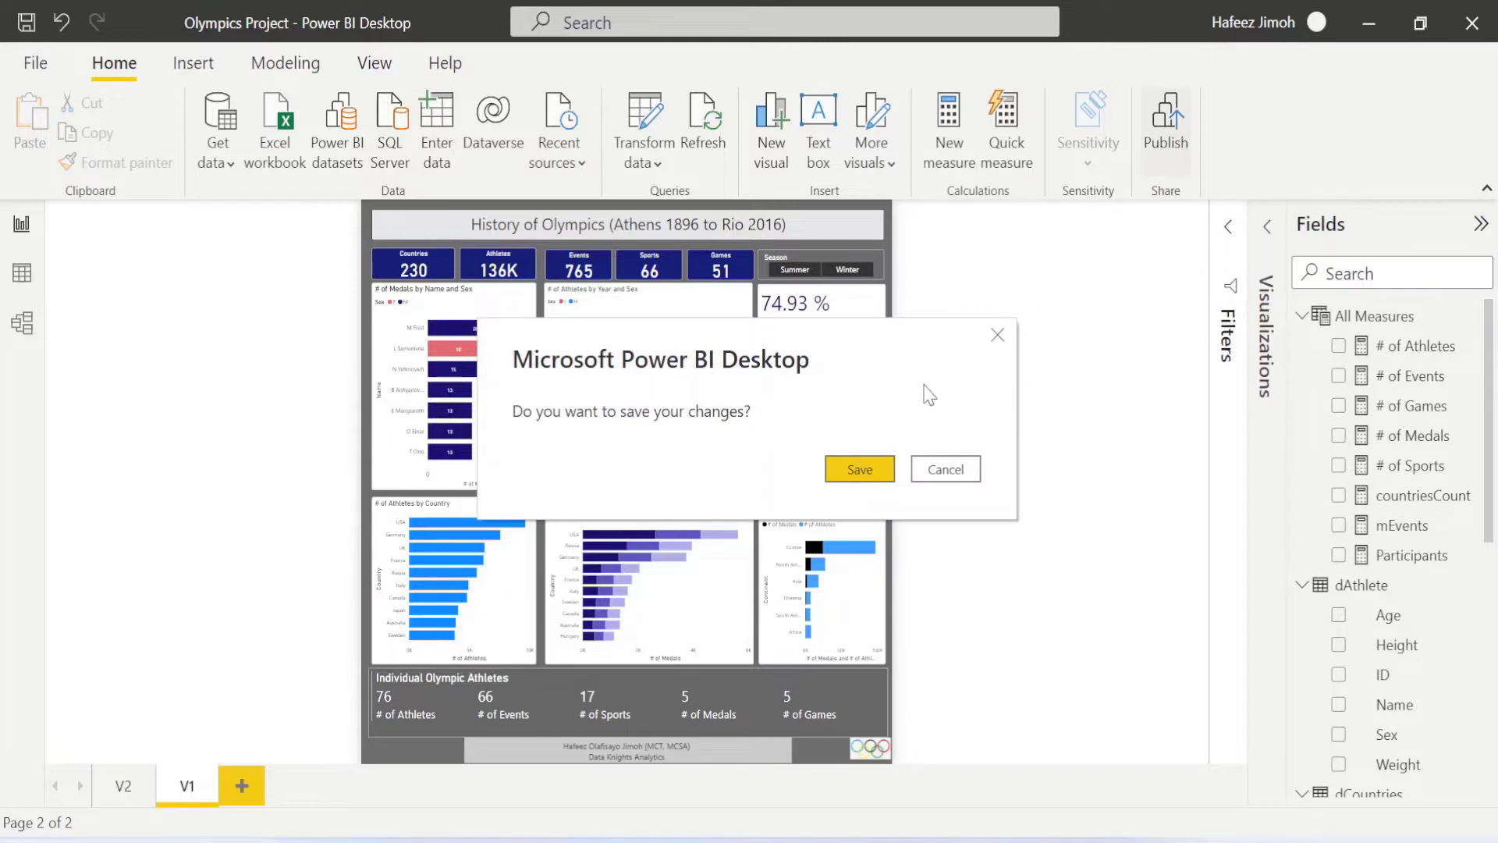
{"action": "left_click", "coordinate": [863, 473]}
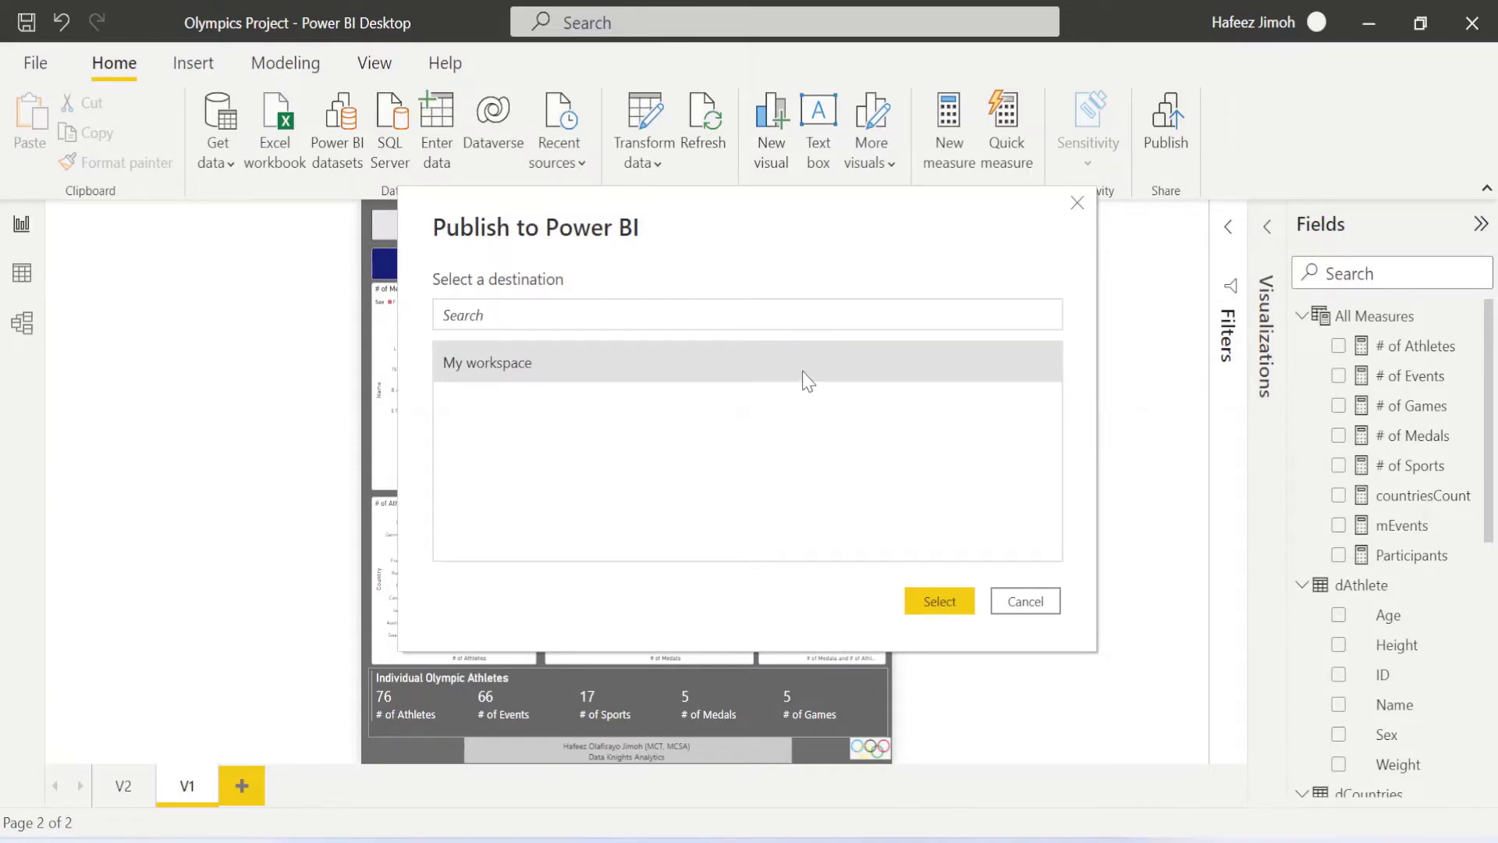
{"action": "left_click", "coordinate": [943, 605]}
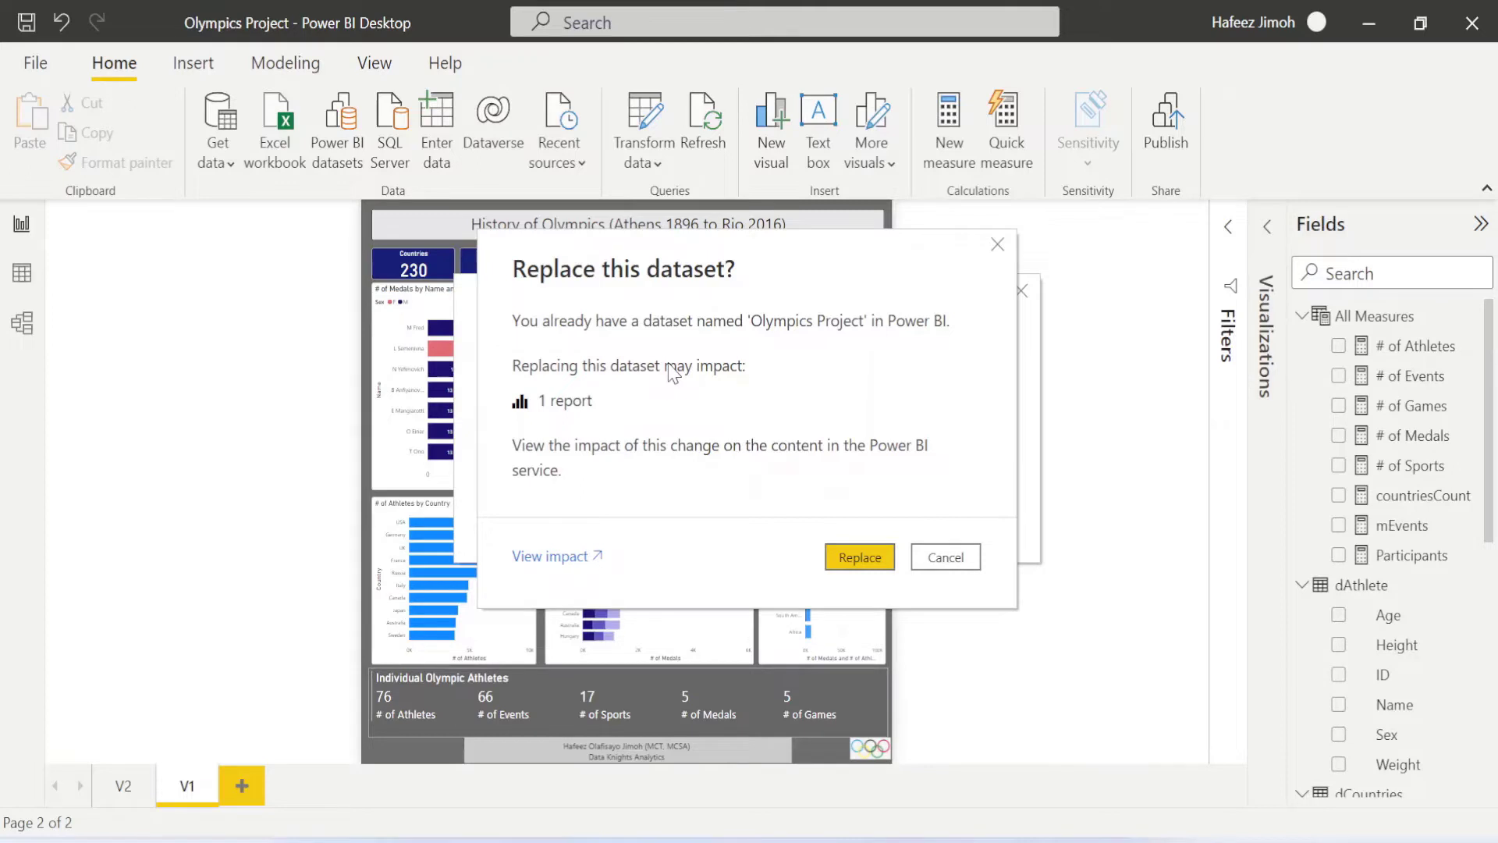
{"action": "left_click", "coordinate": [891, 563]}
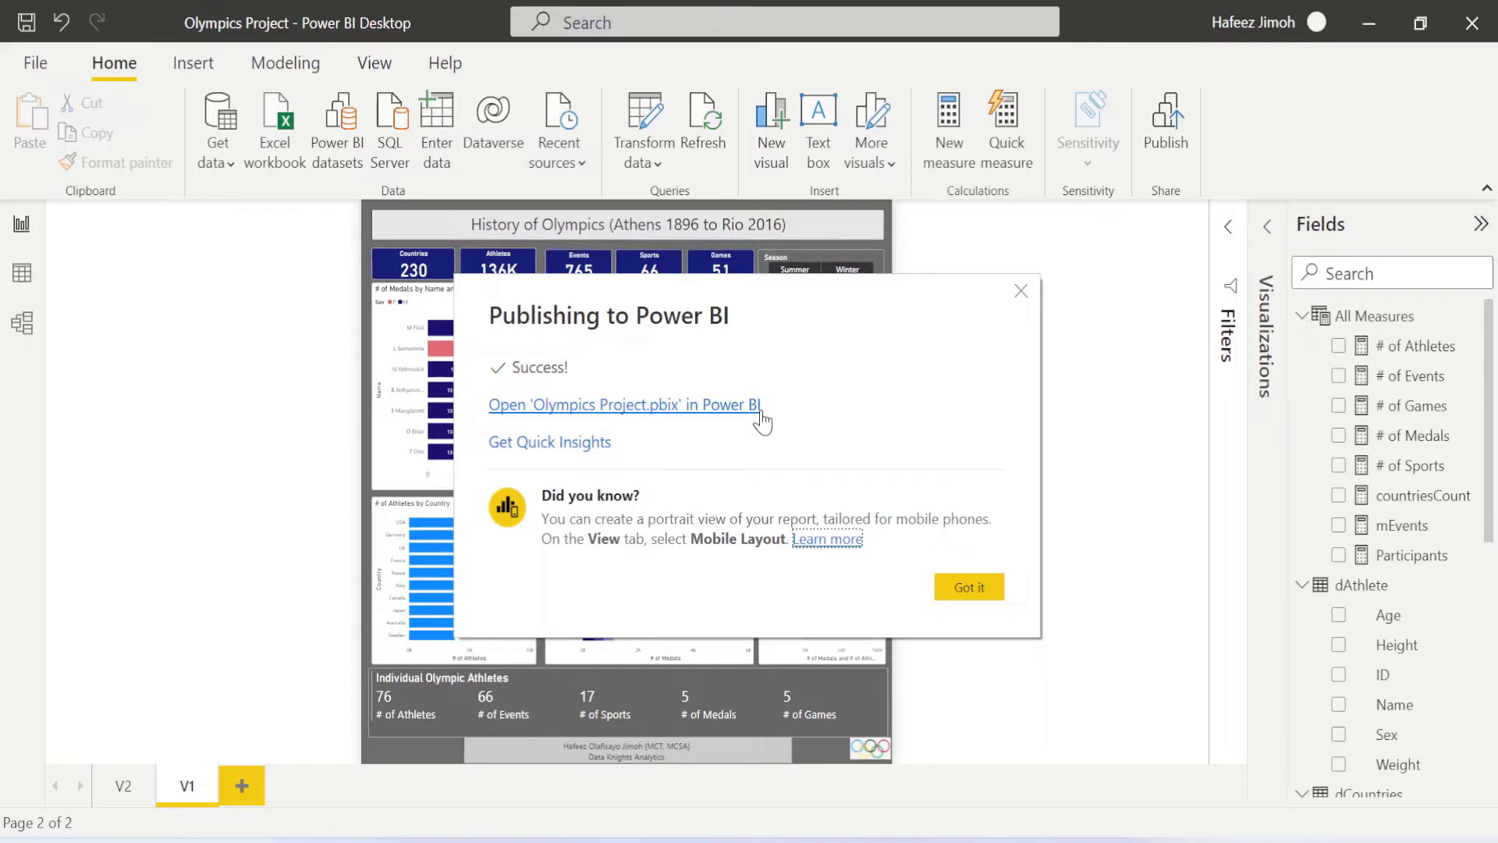
- Follow the publish link, load app.powerbi.com in a new tab, and open Olympics Project from Recent
{"action": "left_click", "coordinate": [761, 422]}
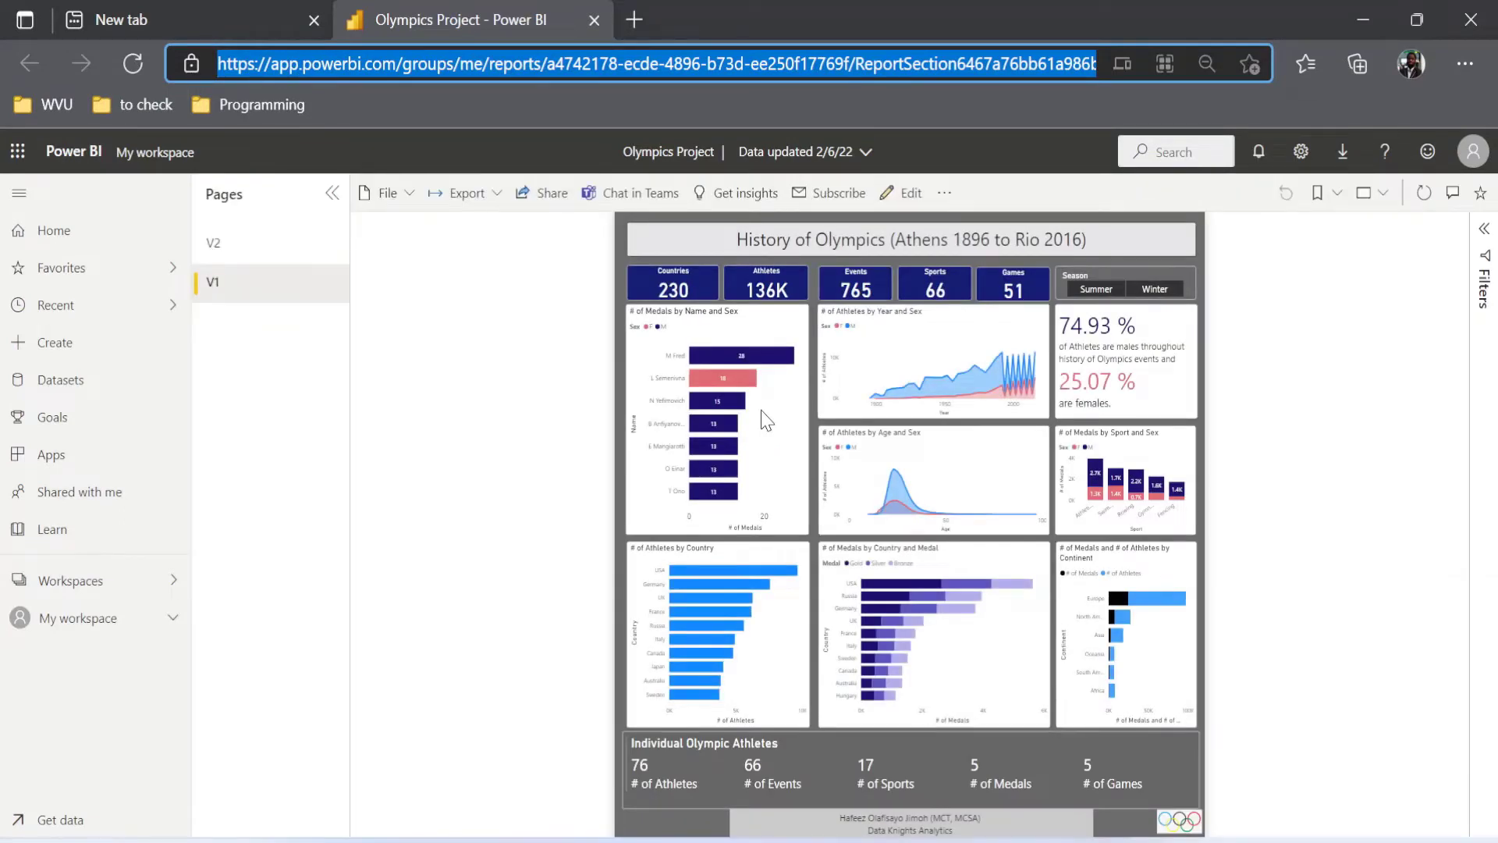
{"action": "key", "text": "ctrl+t"}
{"action": "type", "text": "app"}
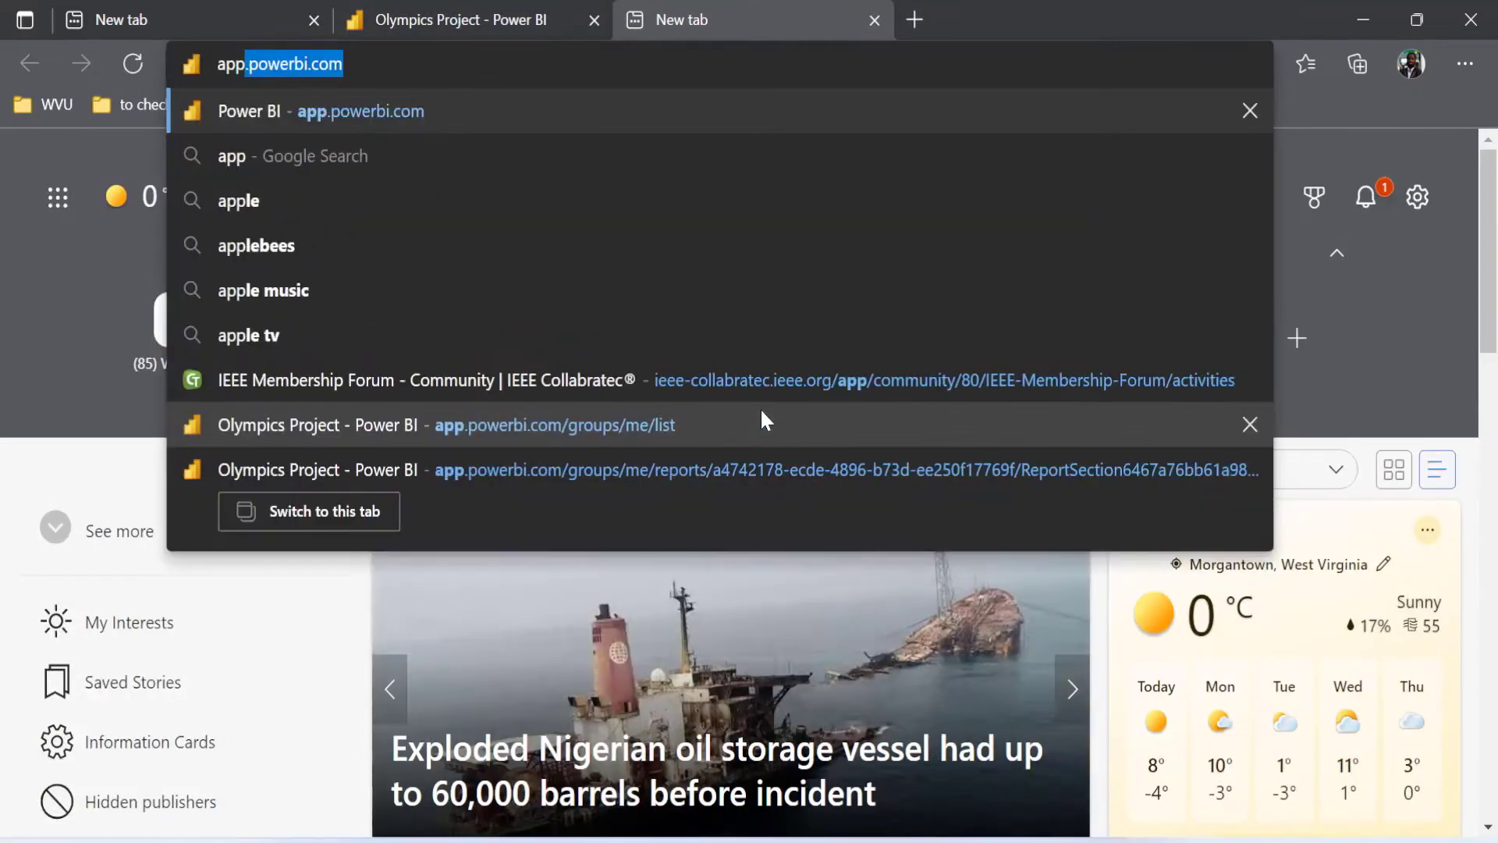
{"action": "key", "text": "Return"}
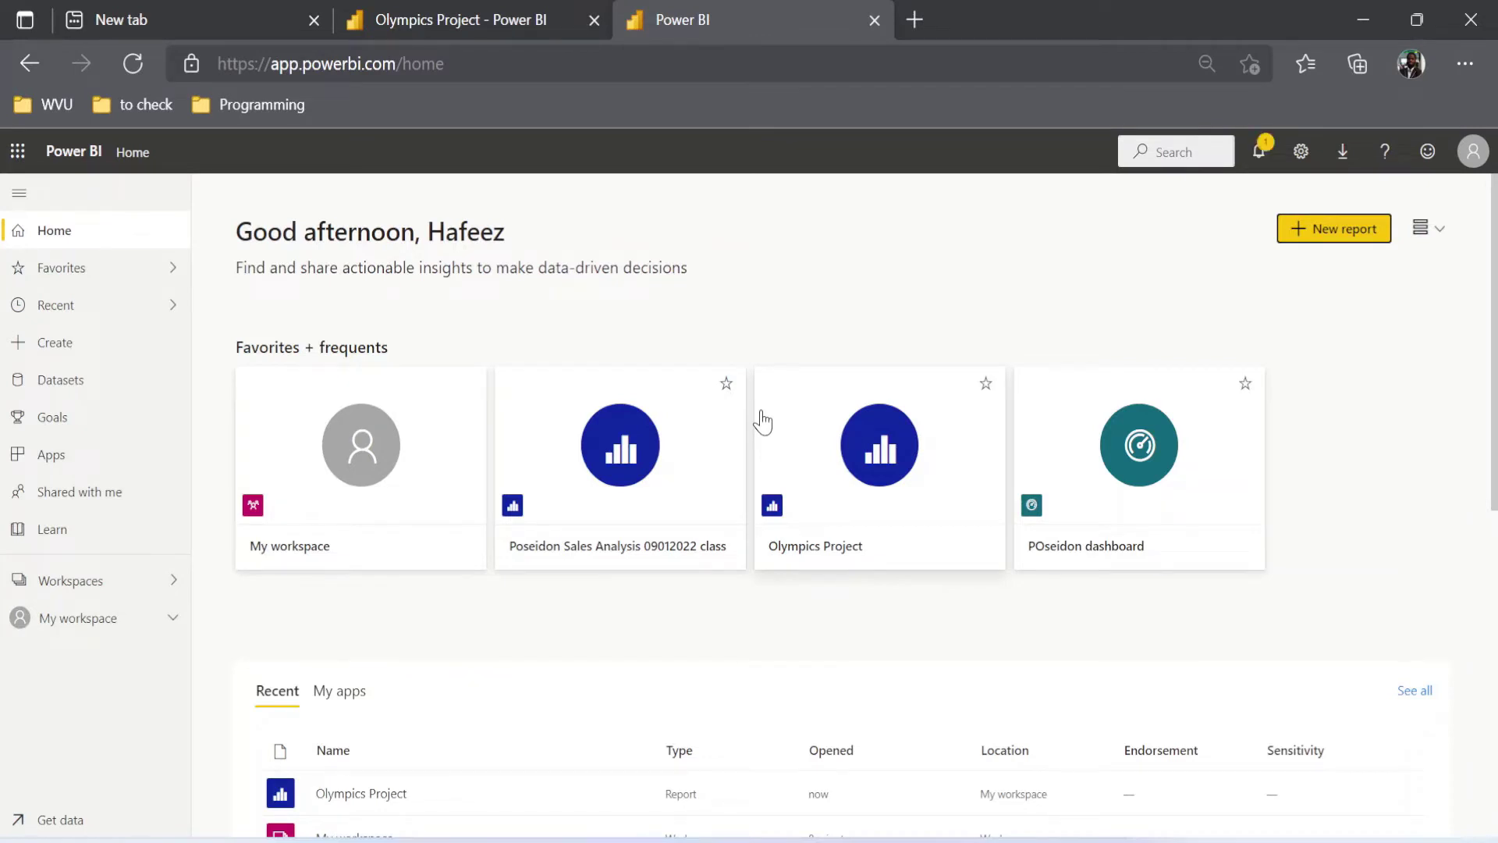
{"action": "scroll", "coordinate": [763, 423], "scroll_direction": "down", "scroll_amount": 4}
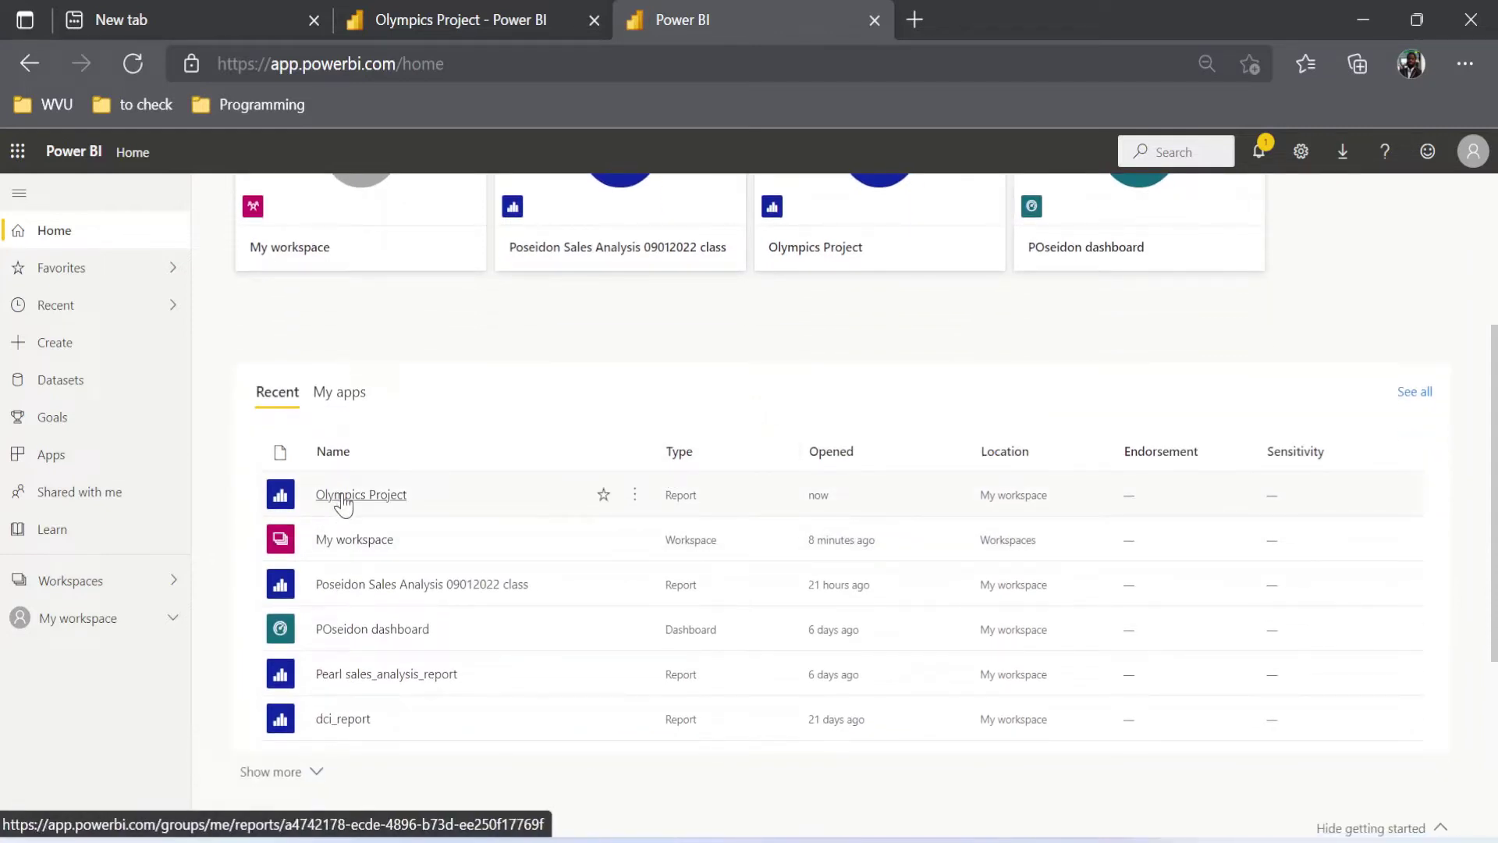
{"action": "left_click", "coordinate": [546, 15]}
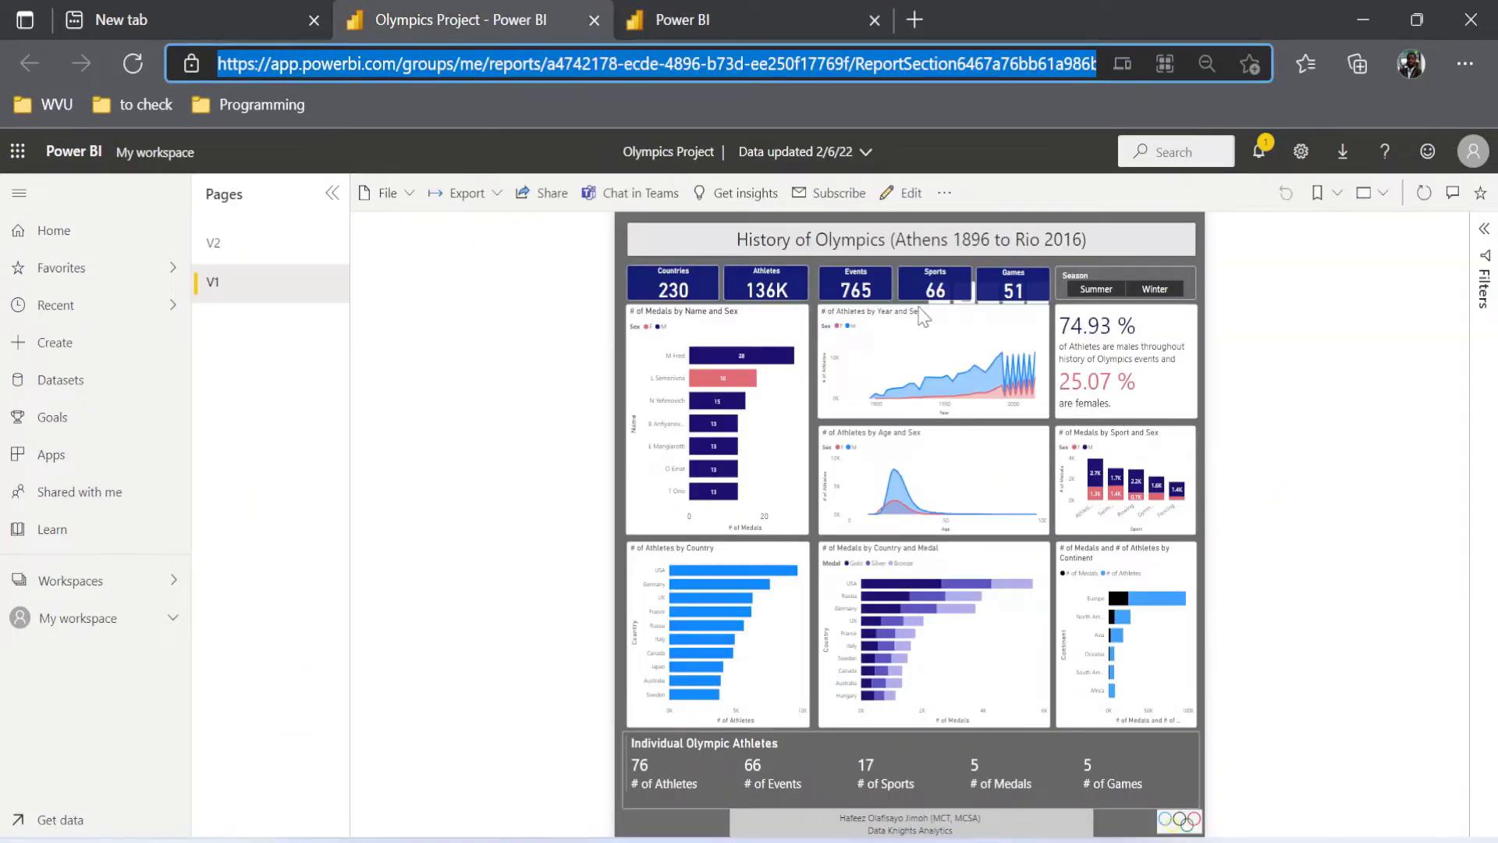
{"action": "left_click", "coordinate": [687, 19]}
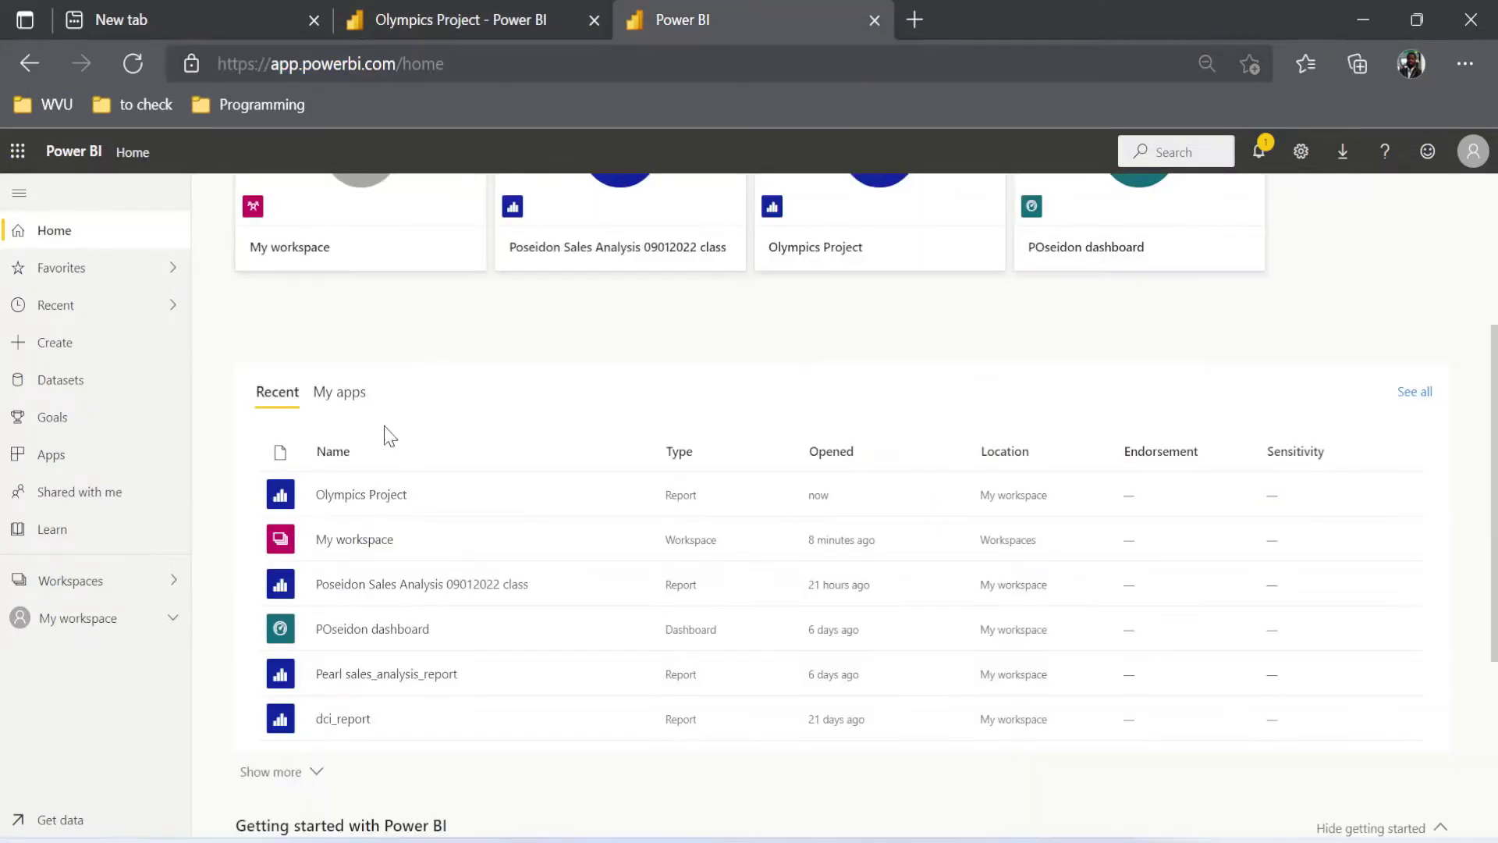
{"action": "left_click", "coordinate": [388, 495]}
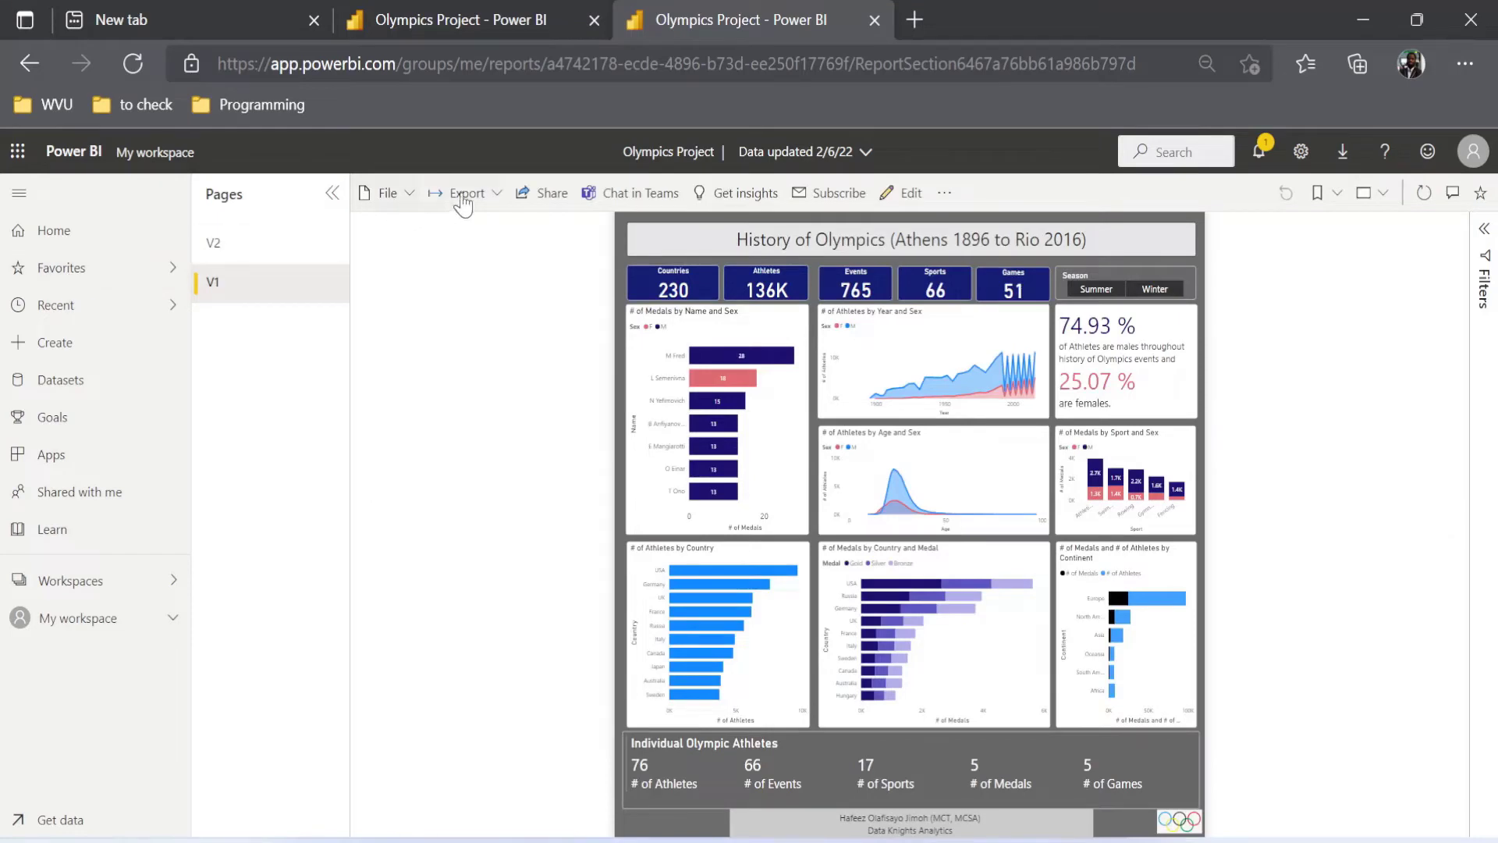
{"action": "left_click", "coordinate": [521, 195]}
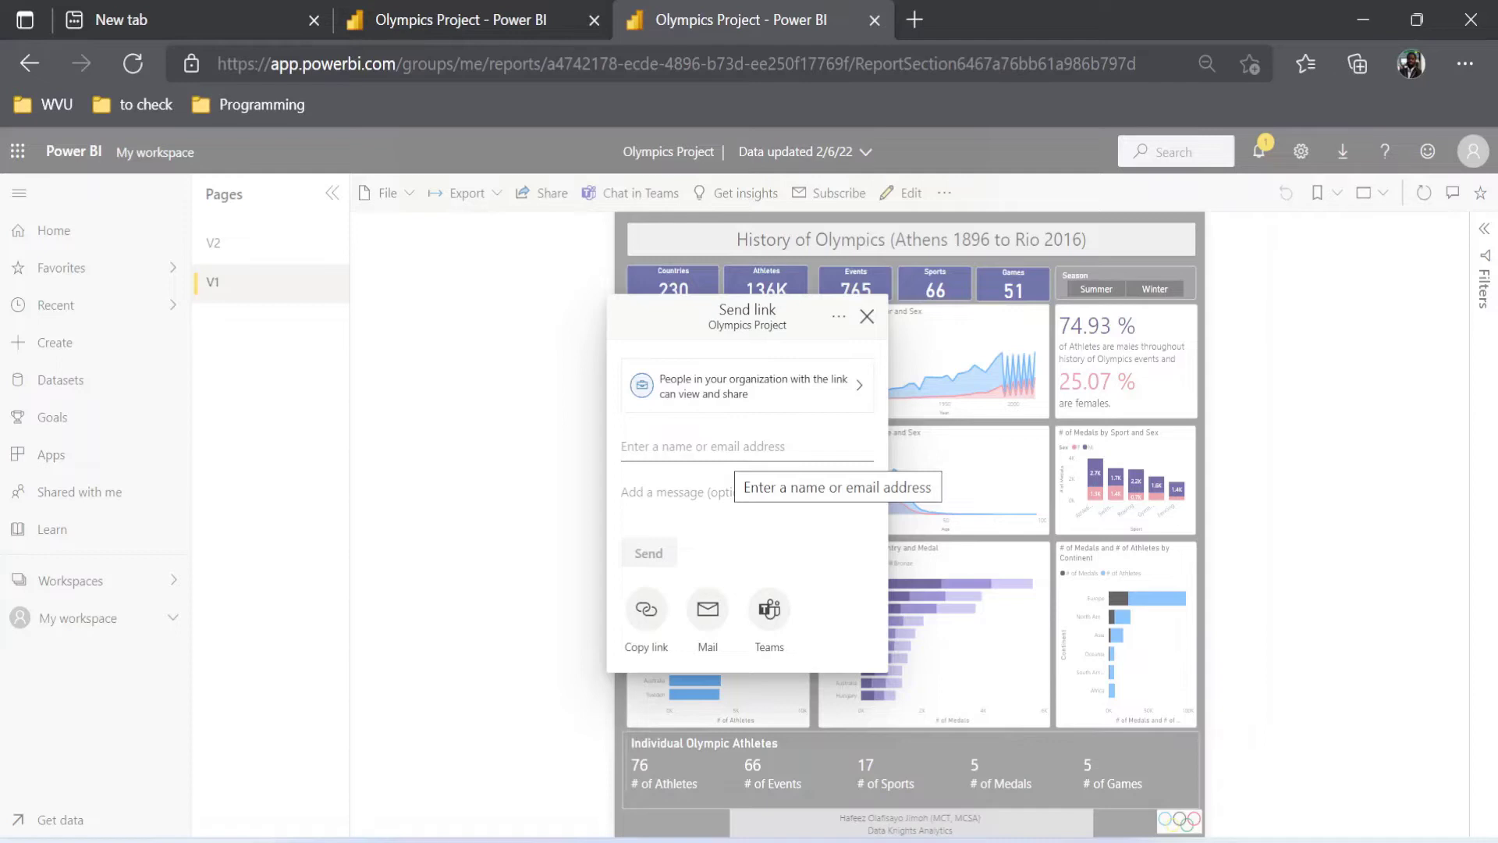
{"action": "left_click", "coordinate": [867, 316]}
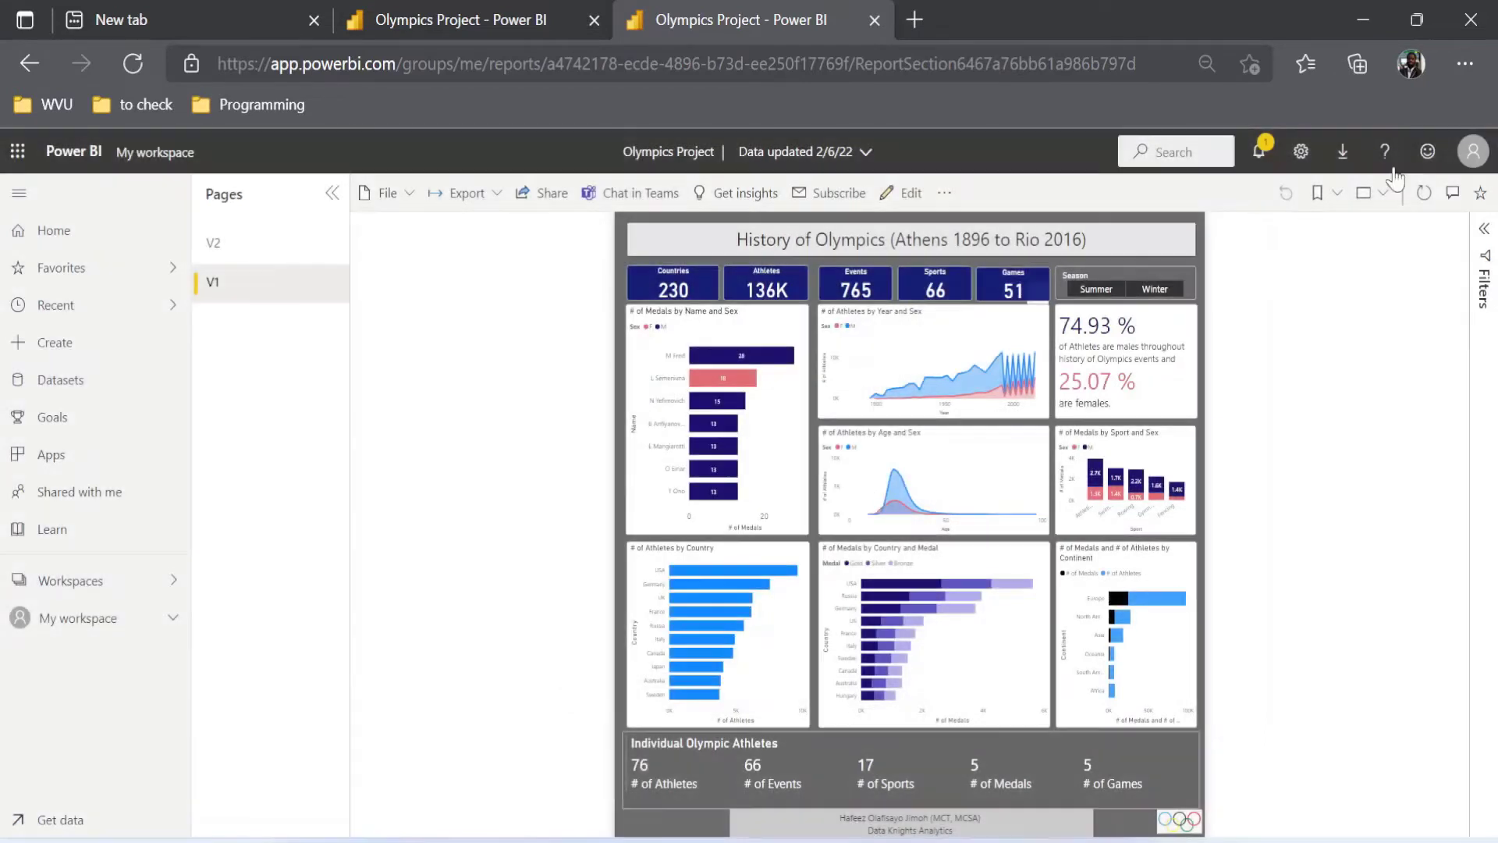
{"action": "left_click", "coordinate": [1482, 151]}
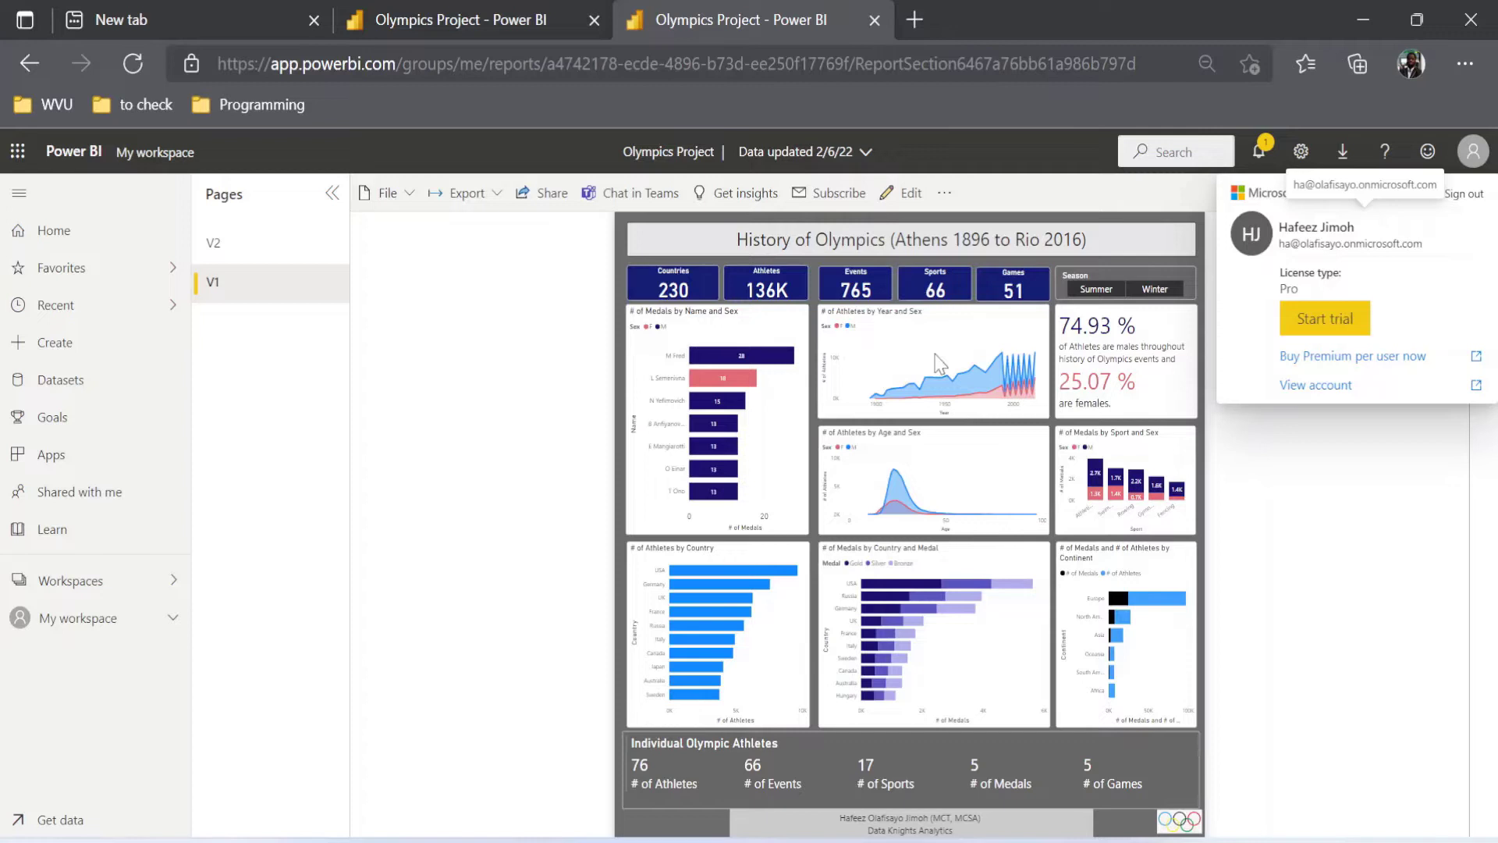
{"action": "left_click", "coordinate": [518, 419]}
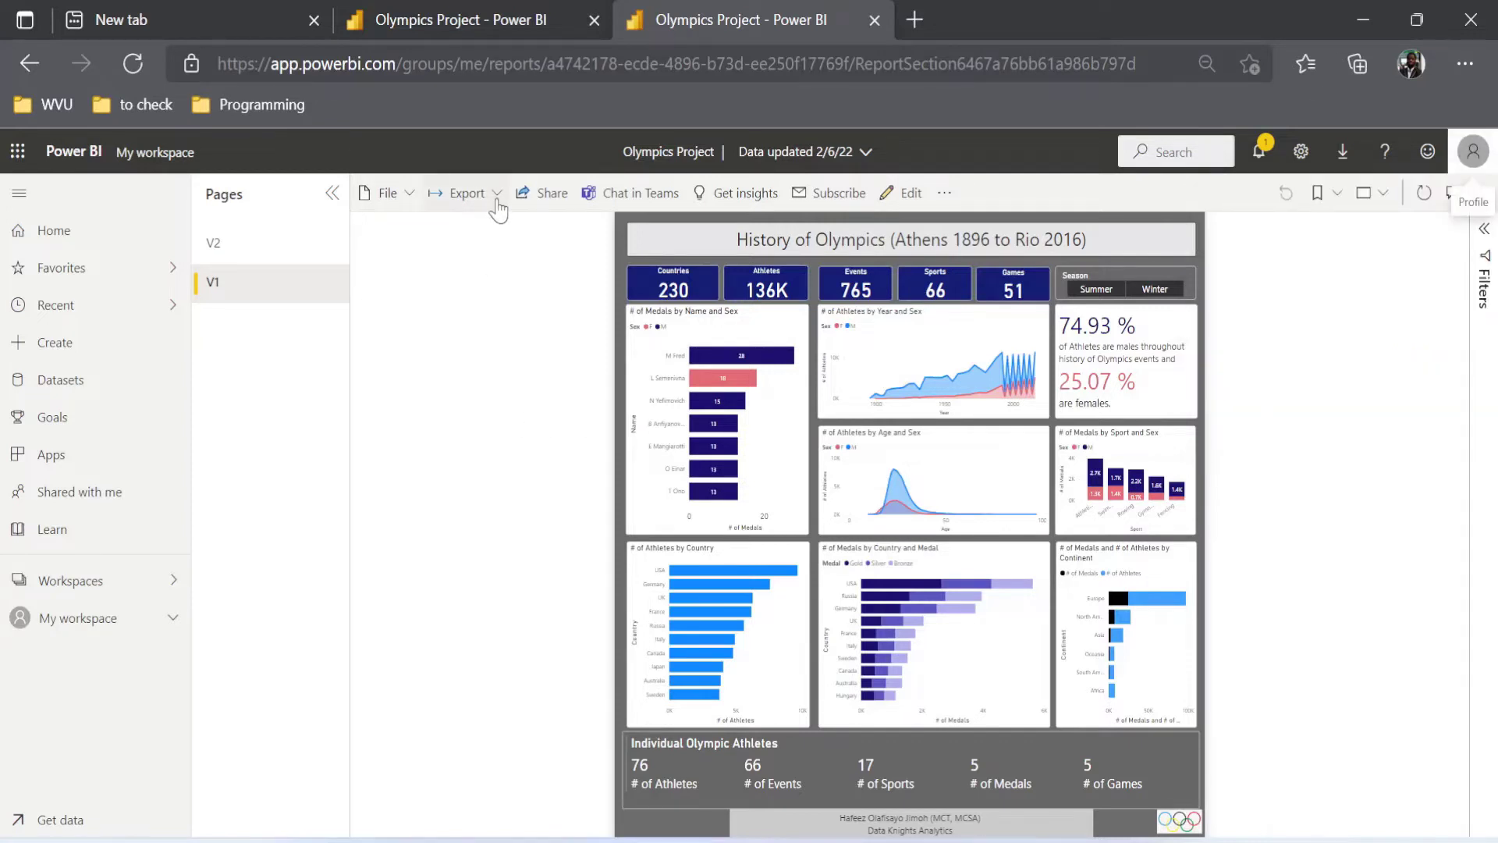
- Review the Export options, then try File > Embed report > Publish to web (public)
{"action": "left_click", "coordinate": [494, 203]}
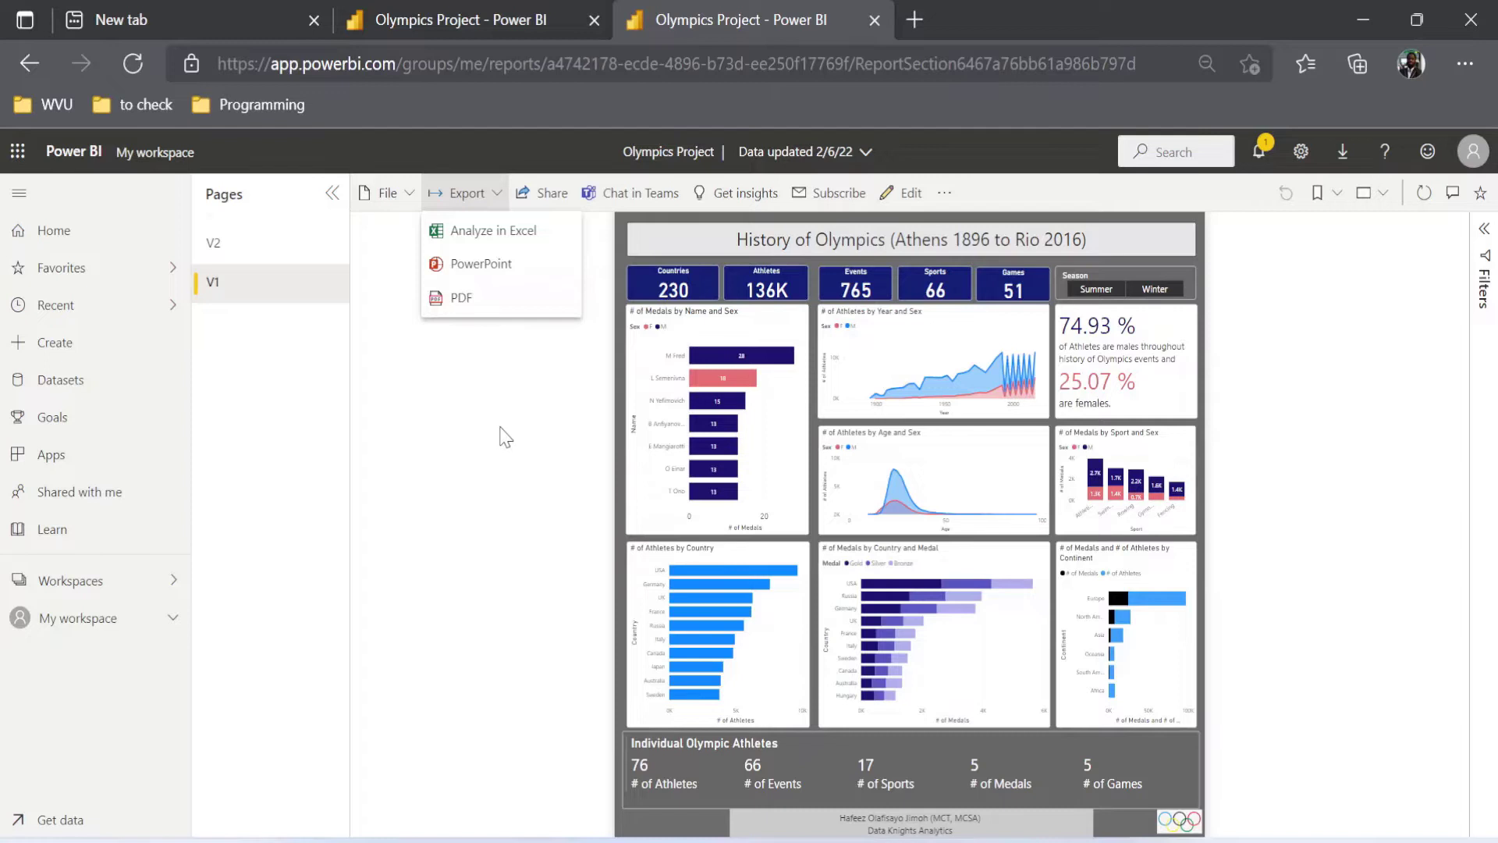
{"action": "left_click", "coordinate": [409, 198]}
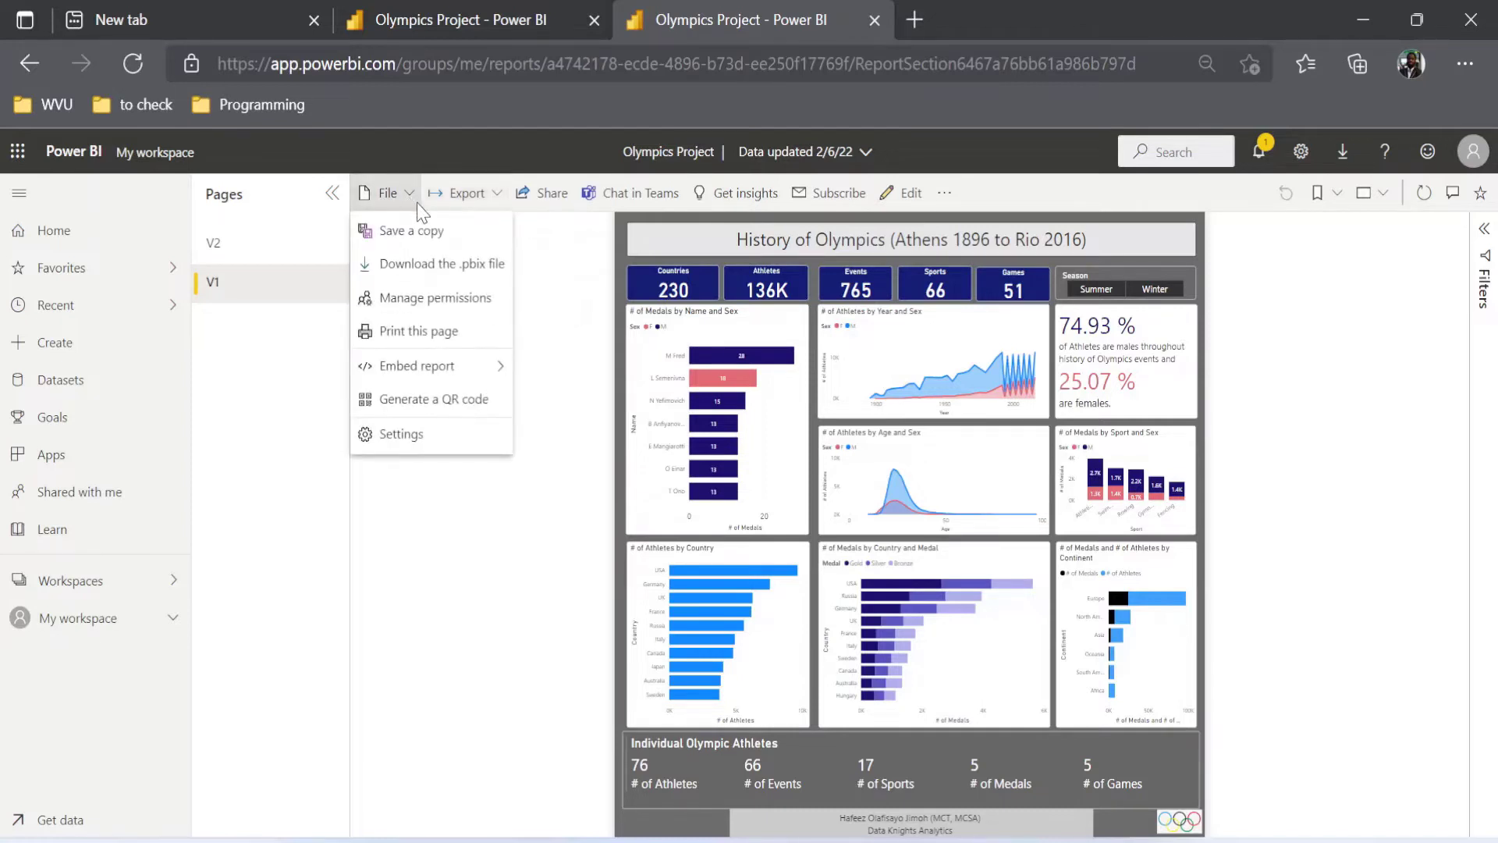
{"action": "mouse_move", "coordinate": [450, 375]}
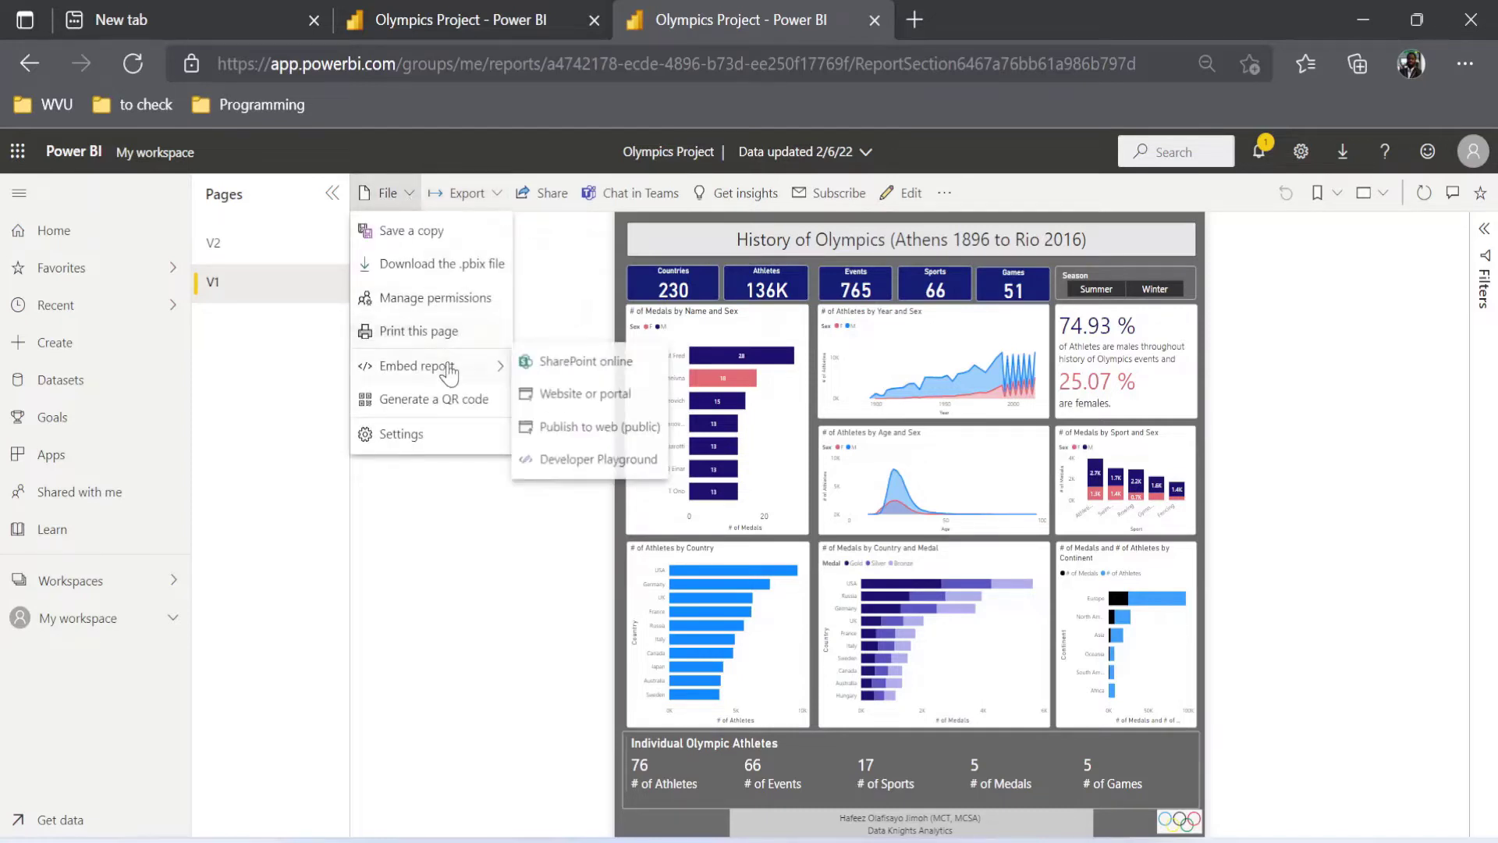
{"action": "left_click", "coordinate": [588, 431]}
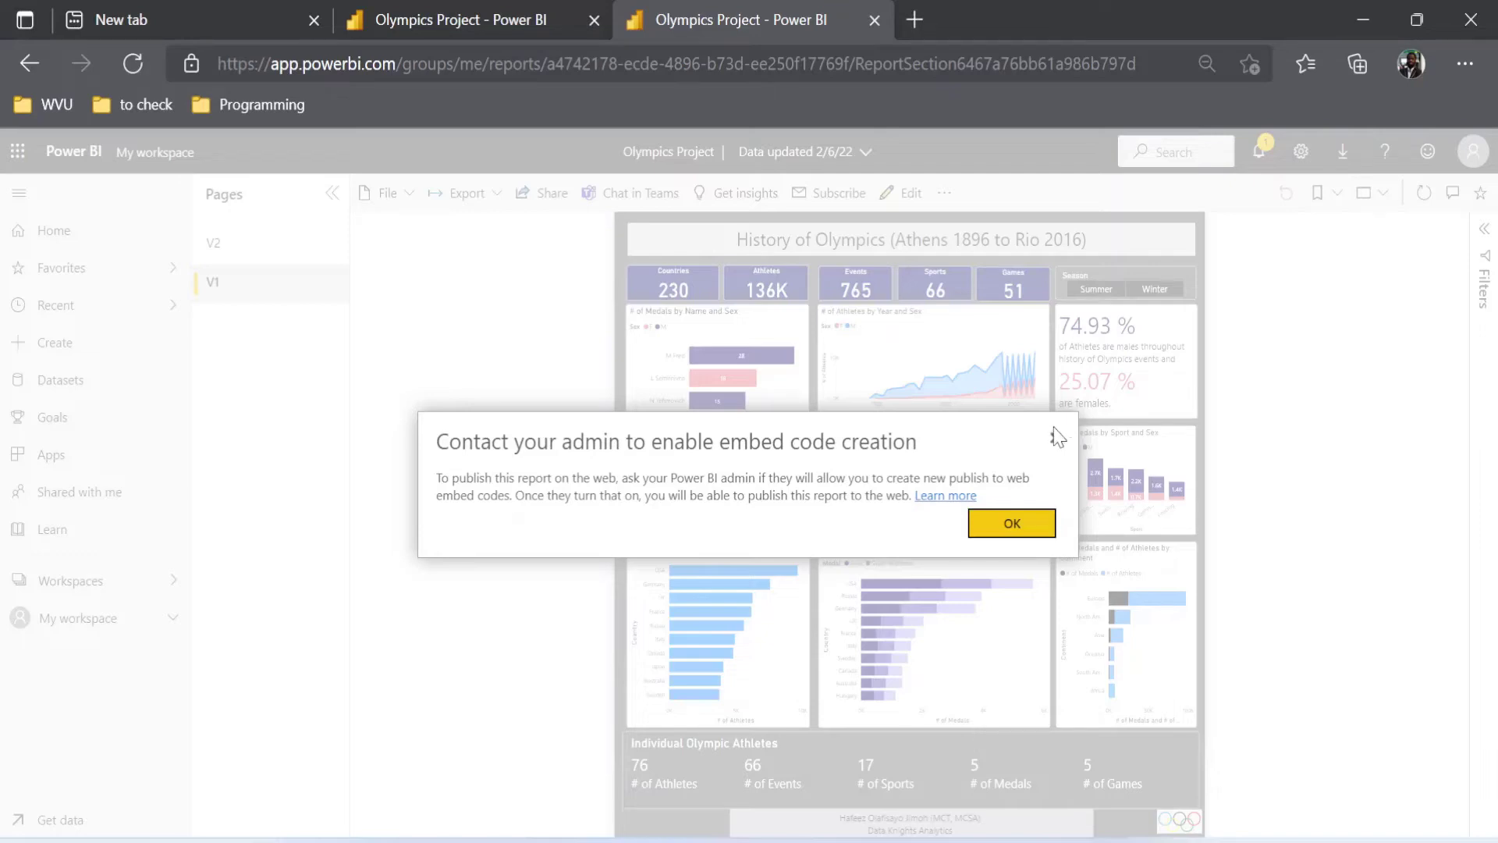
- In Admin portal tenant settings, set Publish to web to 'Allow existing and new codes' and apply
{"action": "left_click", "coordinate": [1016, 523]}
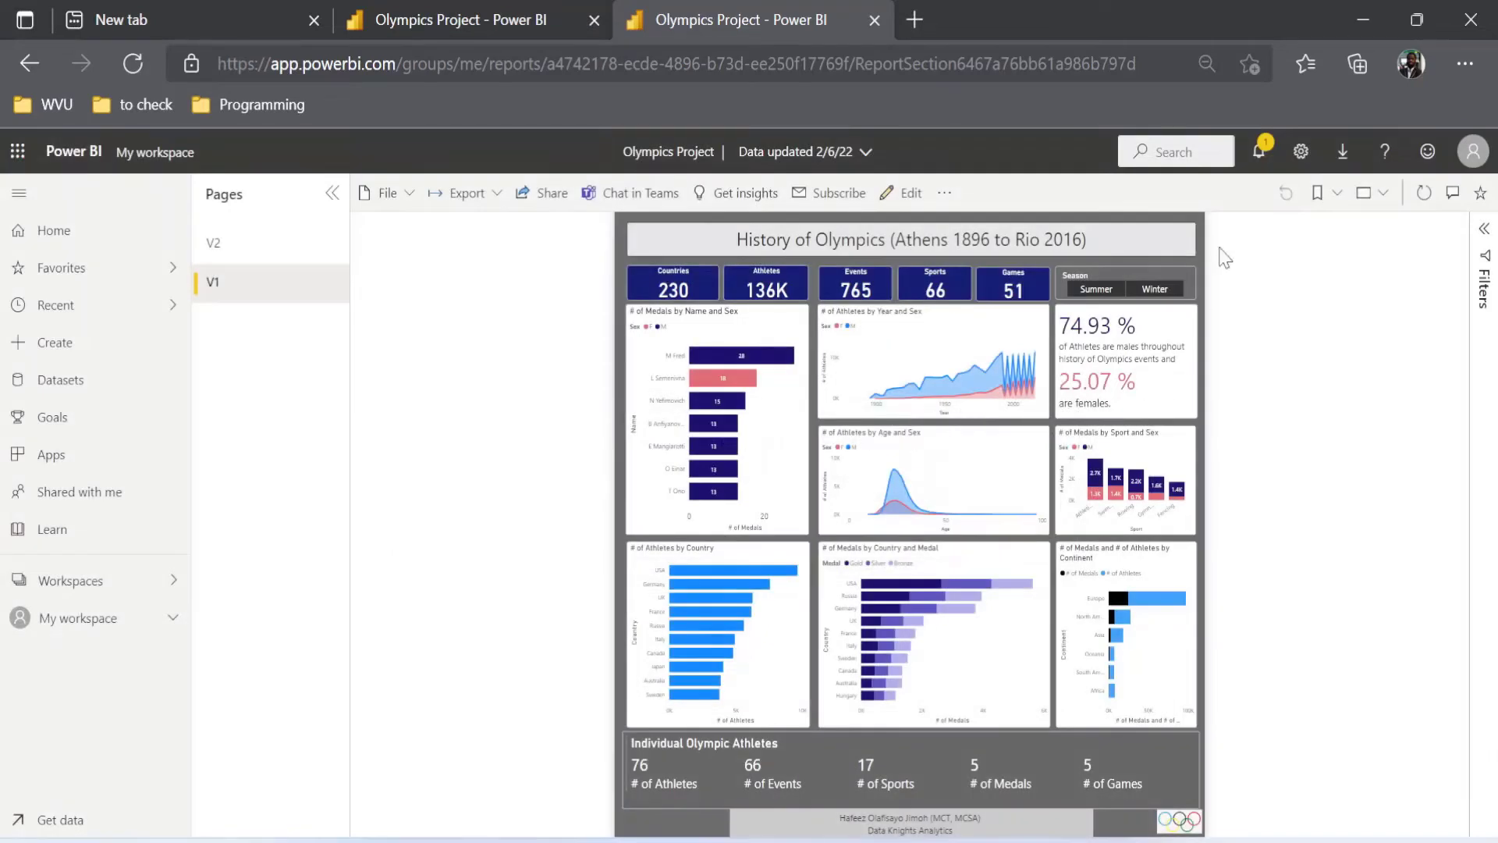
{"action": "left_click", "coordinate": [1303, 153]}
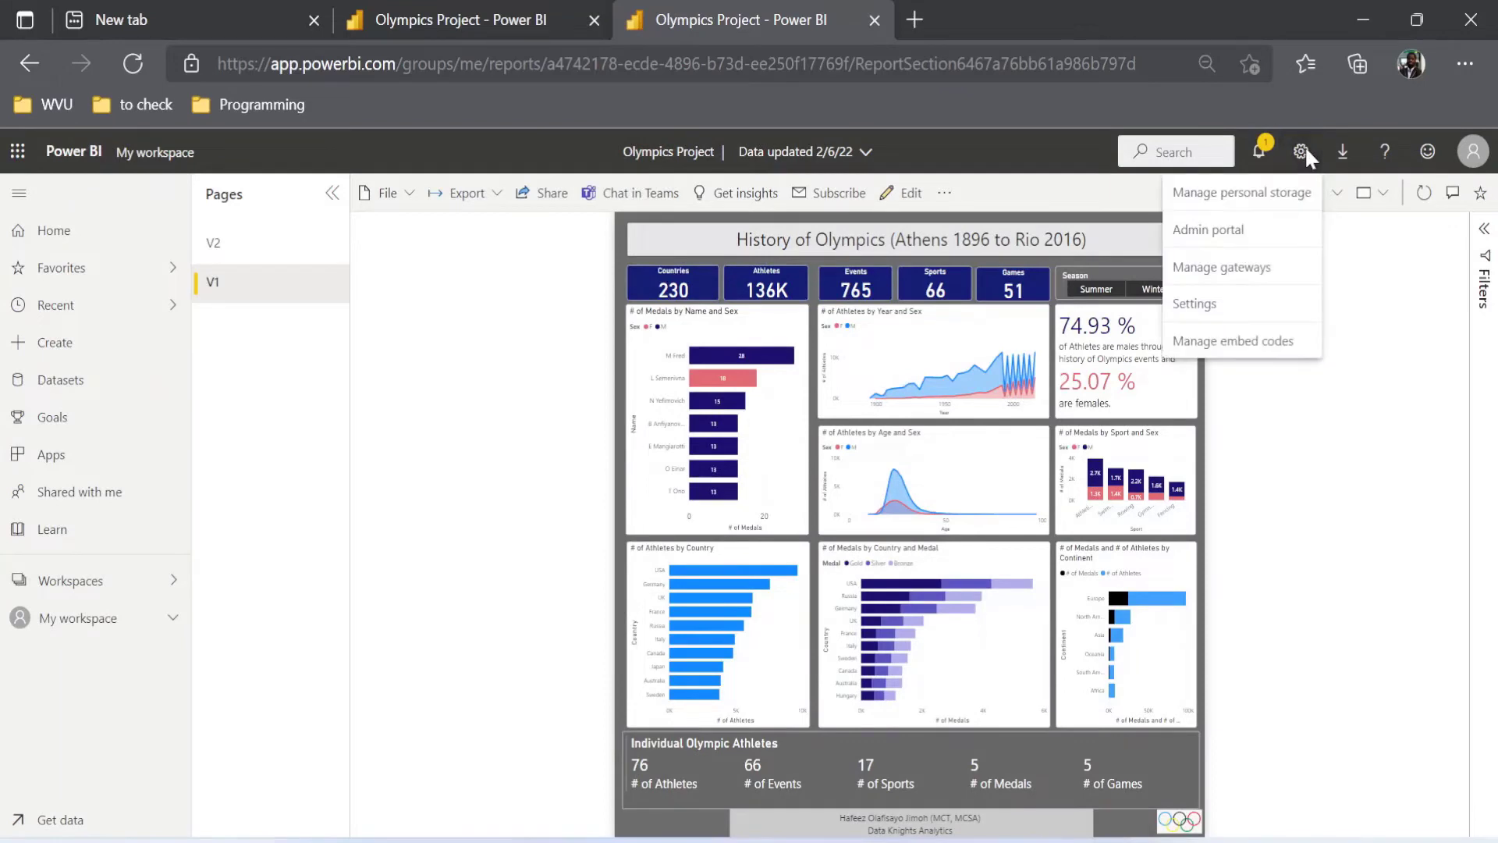
{"action": "left_click", "coordinate": [1275, 231]}
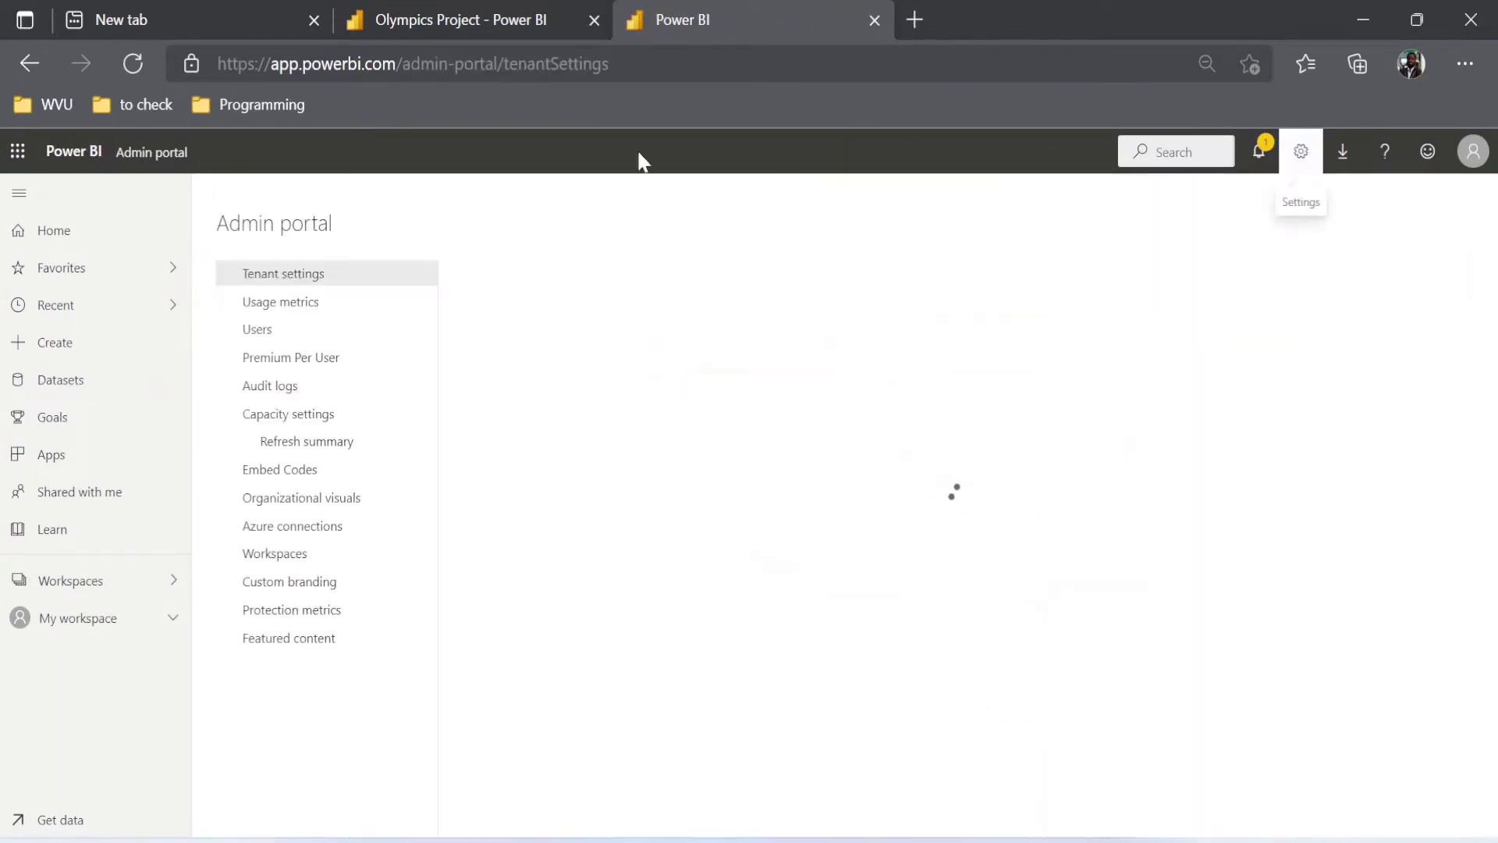
{"action": "scroll", "coordinate": [1112, 476], "scroll_direction": "down", "scroll_amount": 2}
{"action": "scroll", "coordinate": [1027, 508], "scroll_direction": "down", "scroll_amount": 10}
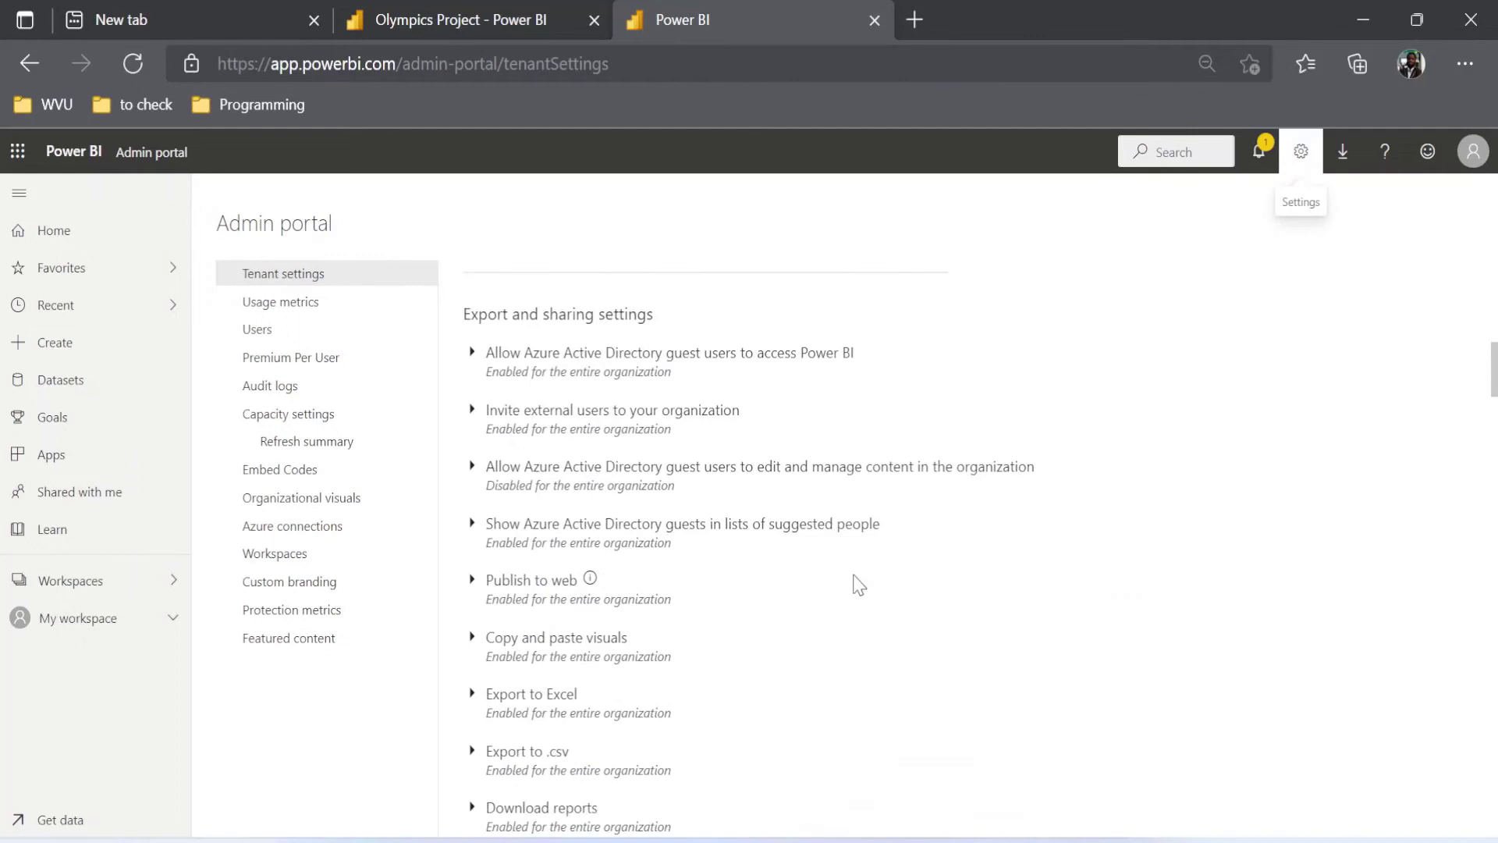
{"action": "left_click", "coordinate": [636, 601]}
{"action": "scroll", "coordinate": [636, 601], "scroll_direction": "down", "scroll_amount": 2}
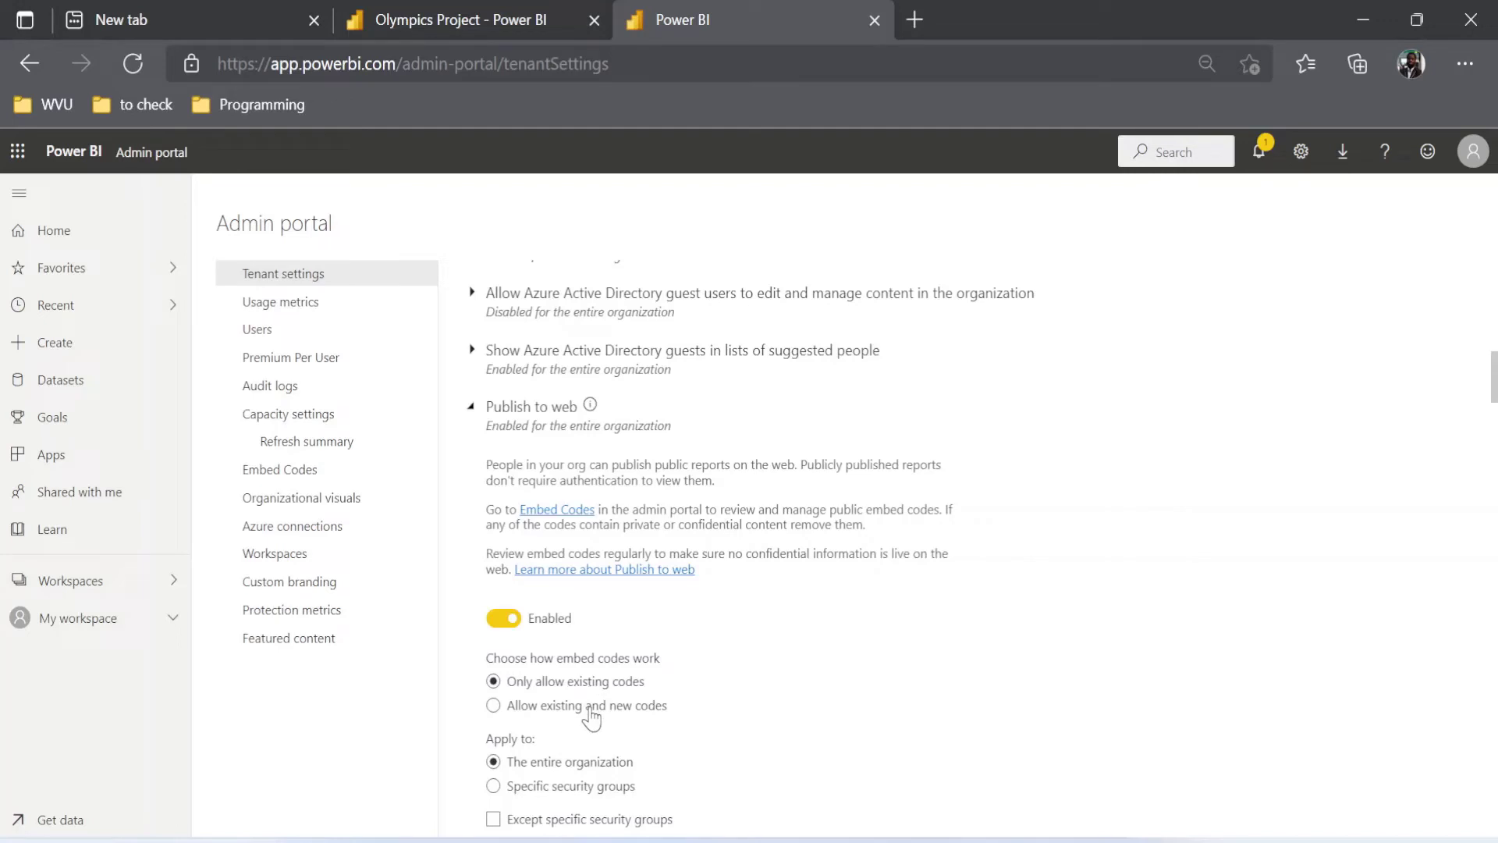
{"action": "left_click", "coordinate": [590, 707]}
{"action": "scroll", "coordinate": [669, 680], "scroll_direction": "down", "scroll_amount": 3}
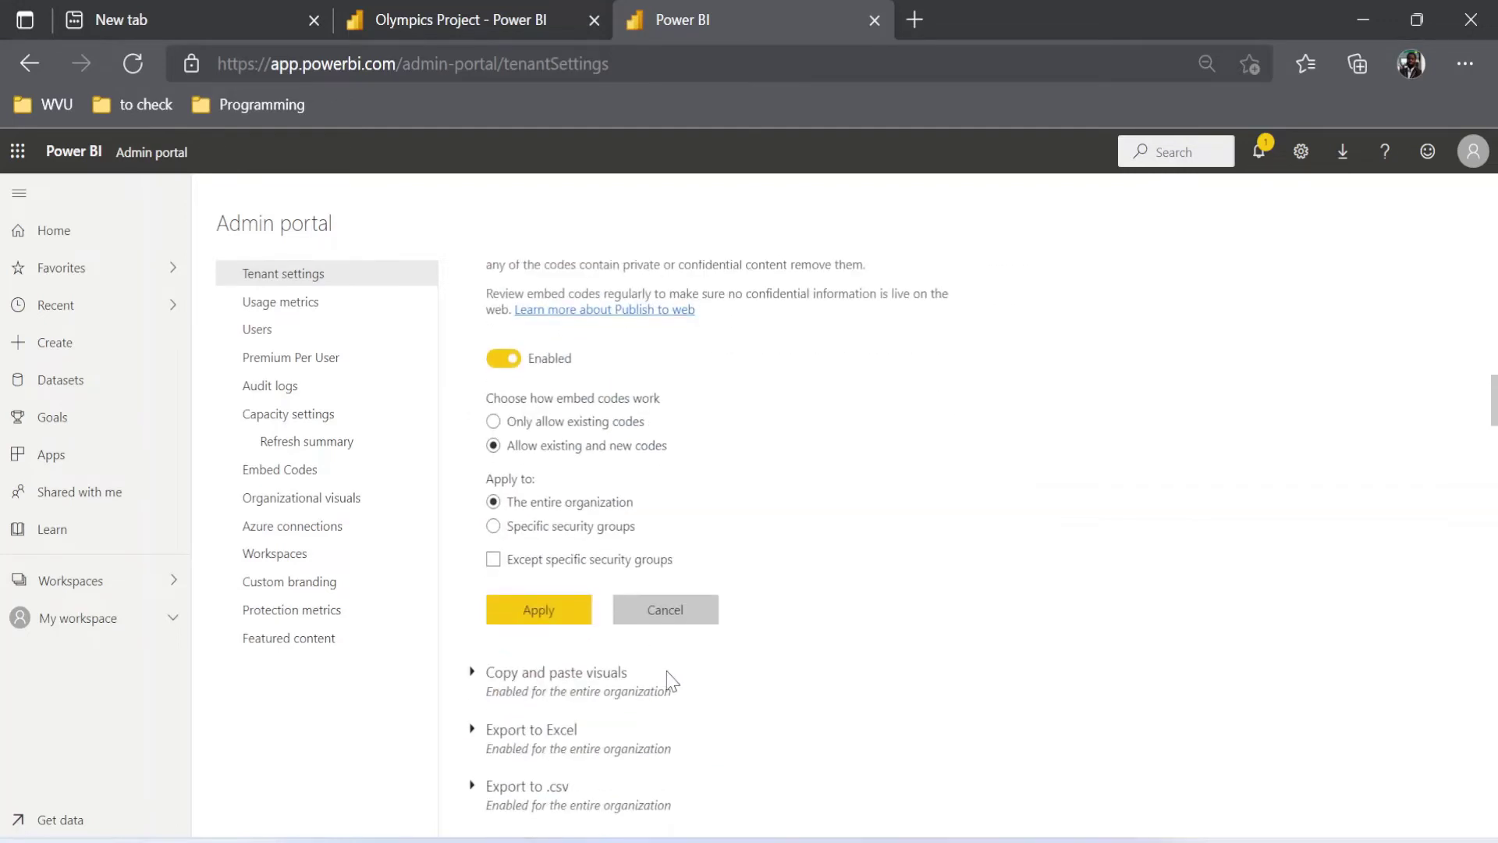
{"action": "left_click", "coordinate": [539, 611]}
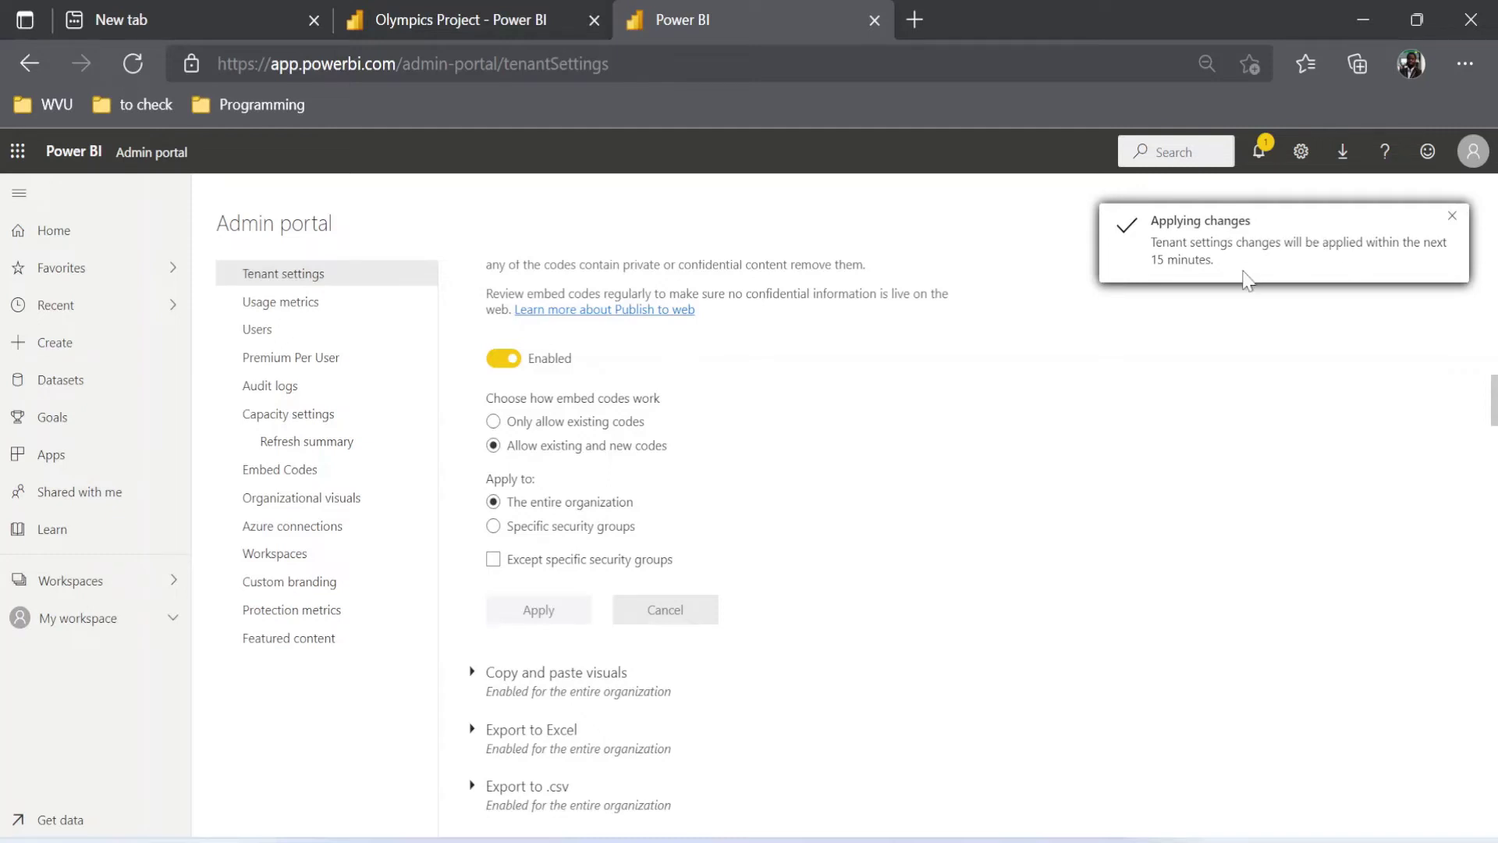
- Reload My workspace and open the Olympics Project report
{"action": "left_click", "coordinate": [85, 631]}
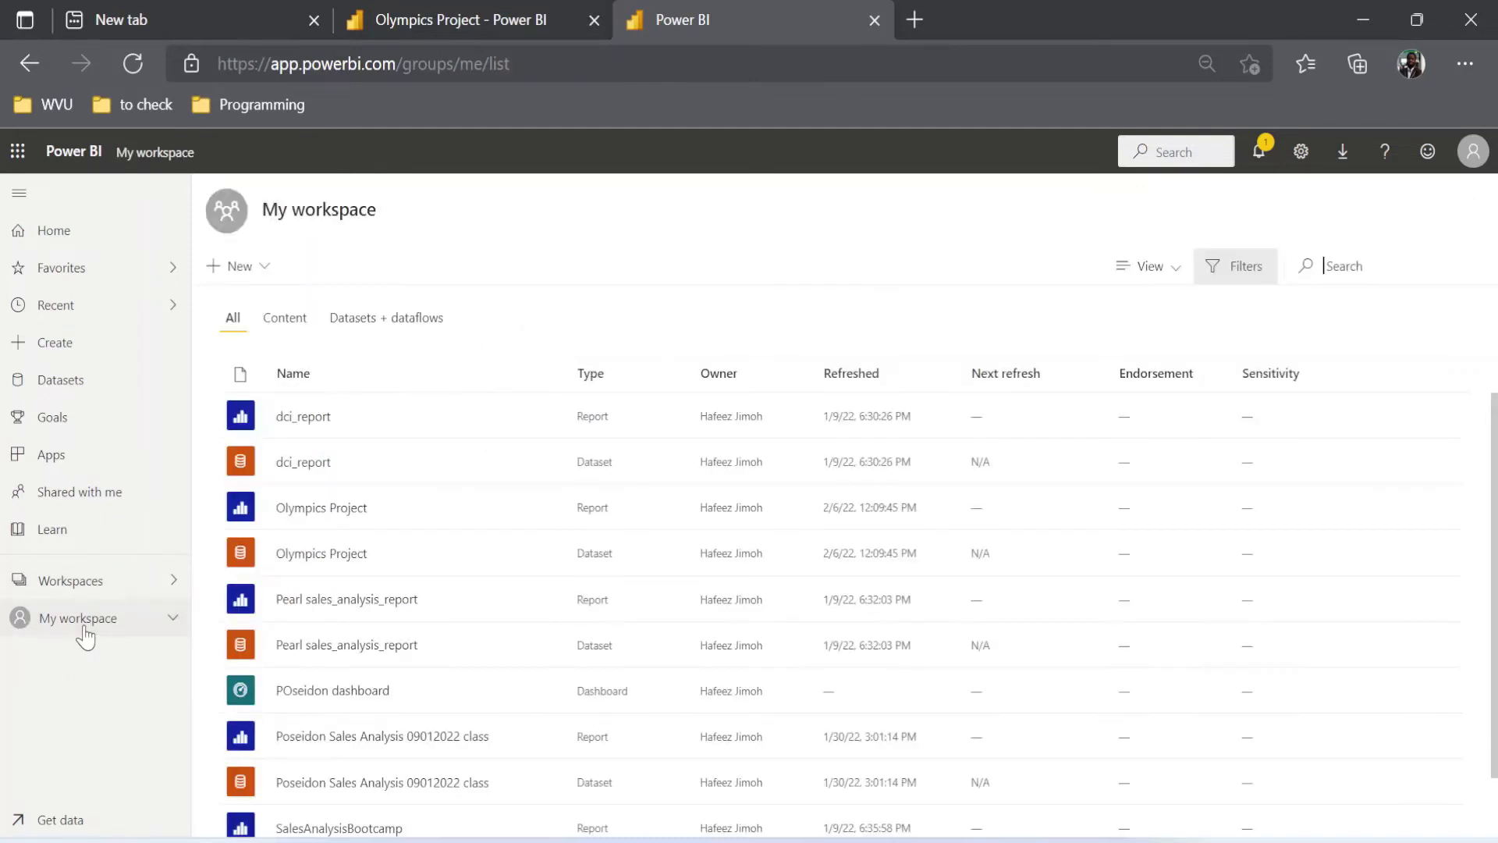
{"action": "left_click", "coordinate": [134, 68]}
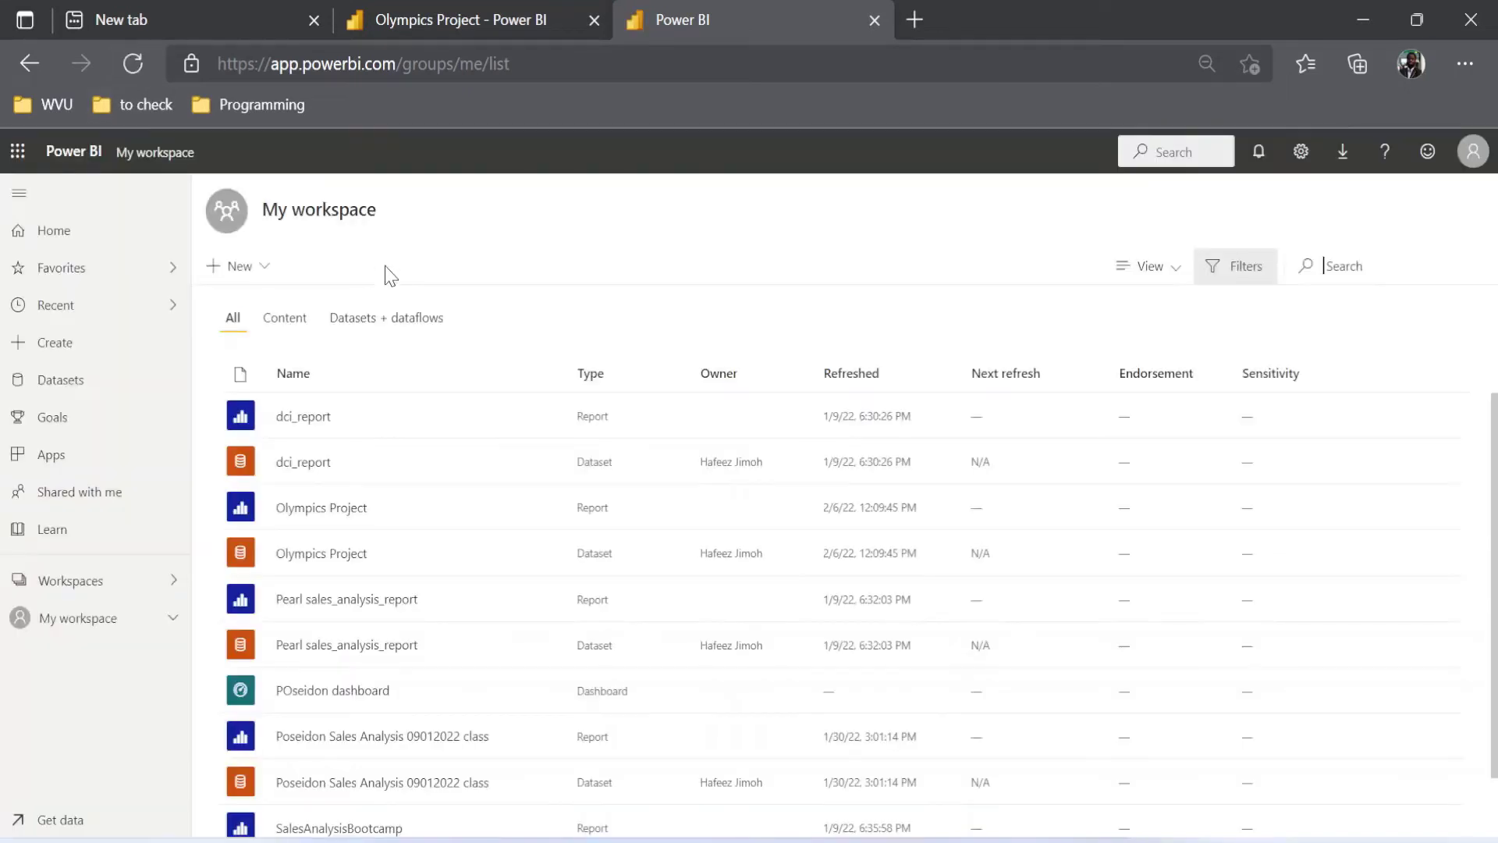
{"action": "left_click", "coordinate": [329, 515]}
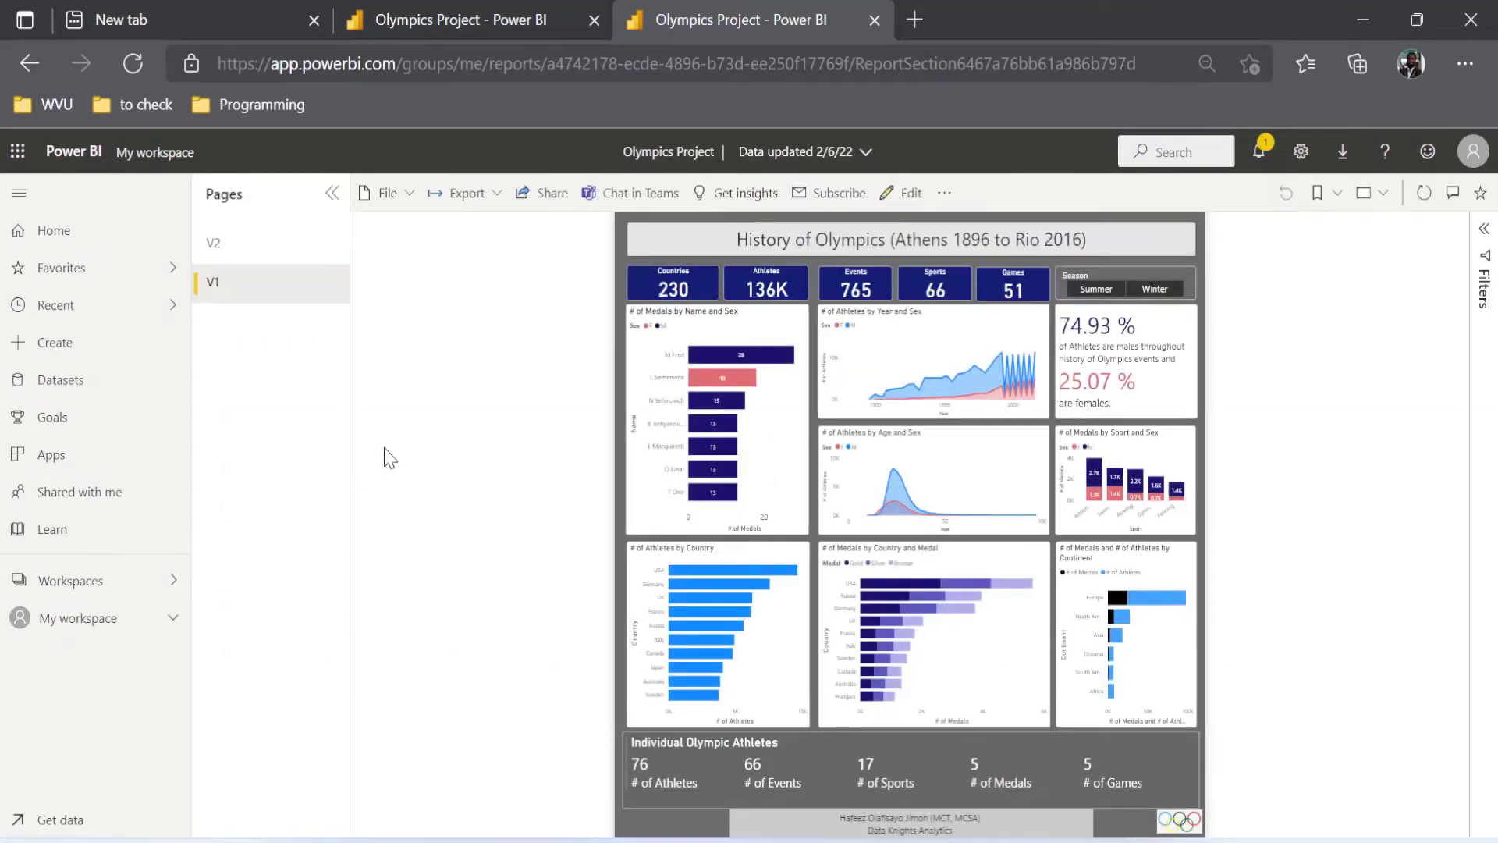
- Bring up the Publish to web (public) embed dialog from File > Embed report
{"action": "left_click", "coordinate": [390, 193]}
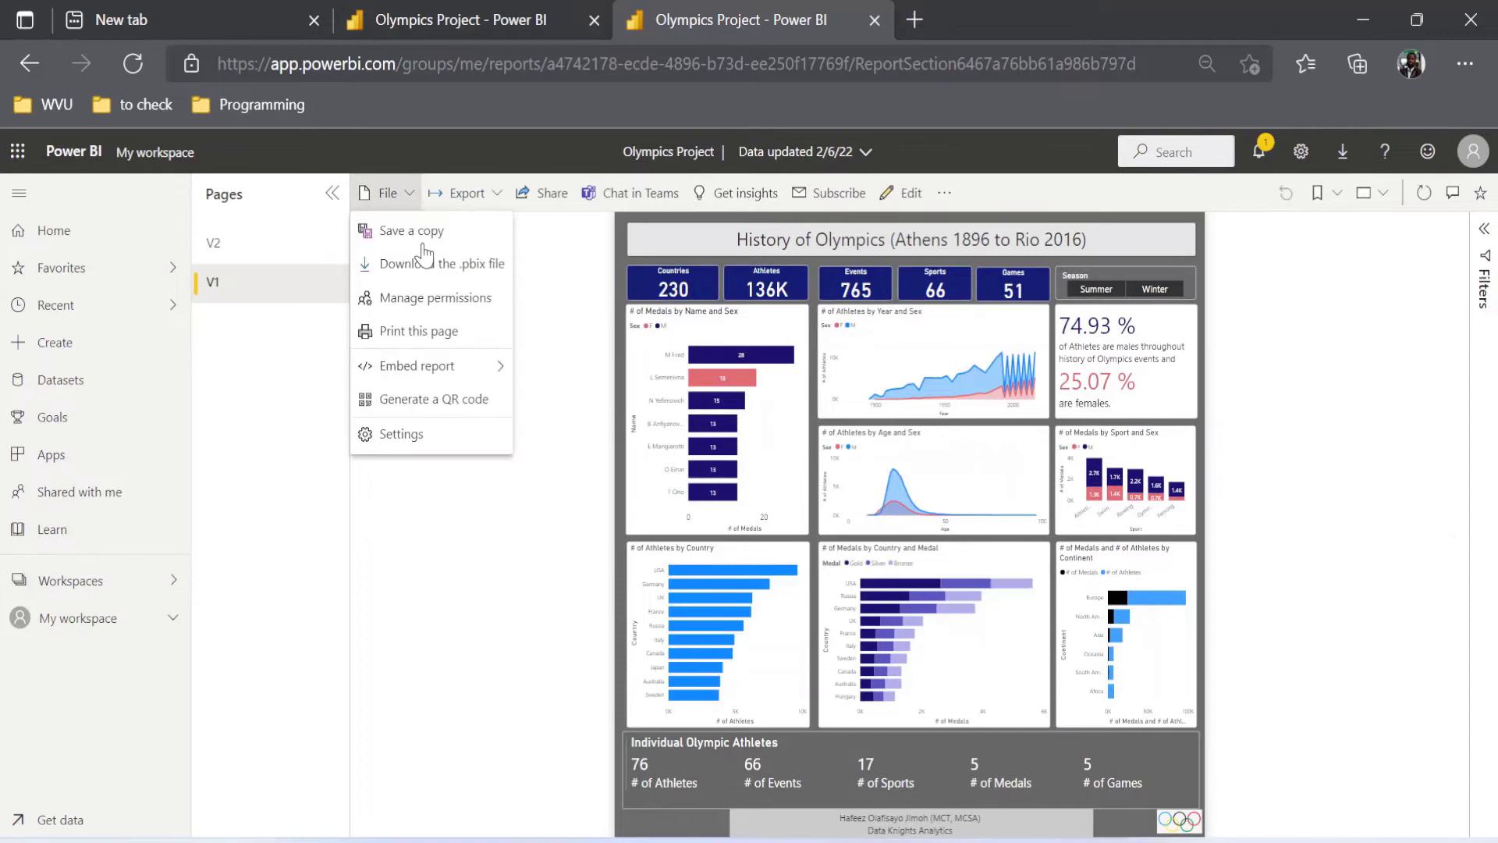
{"action": "mouse_move", "coordinate": [445, 371]}
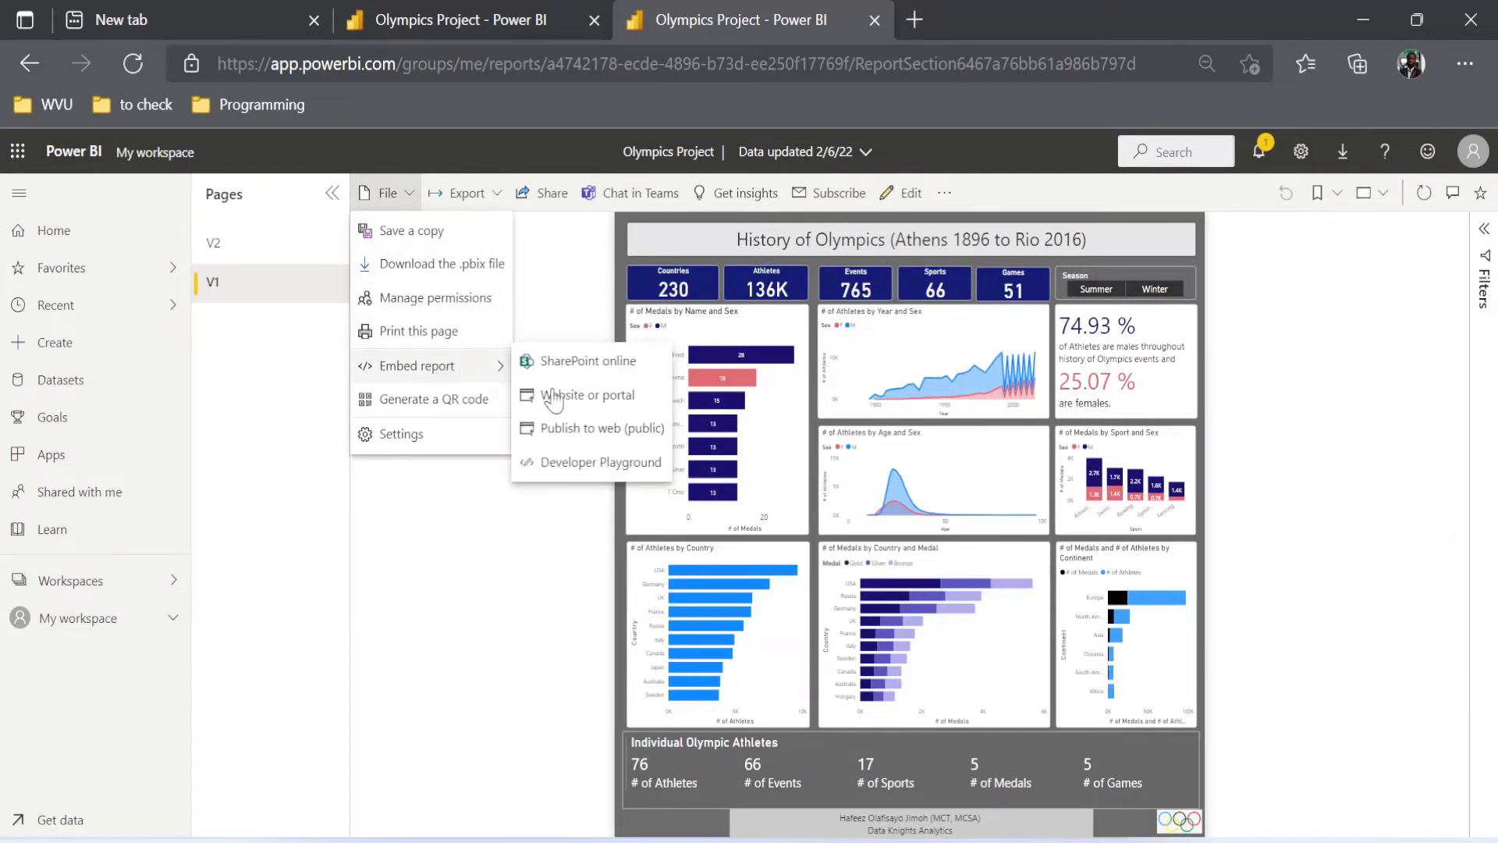
{"action": "left_click", "coordinate": [589, 429]}
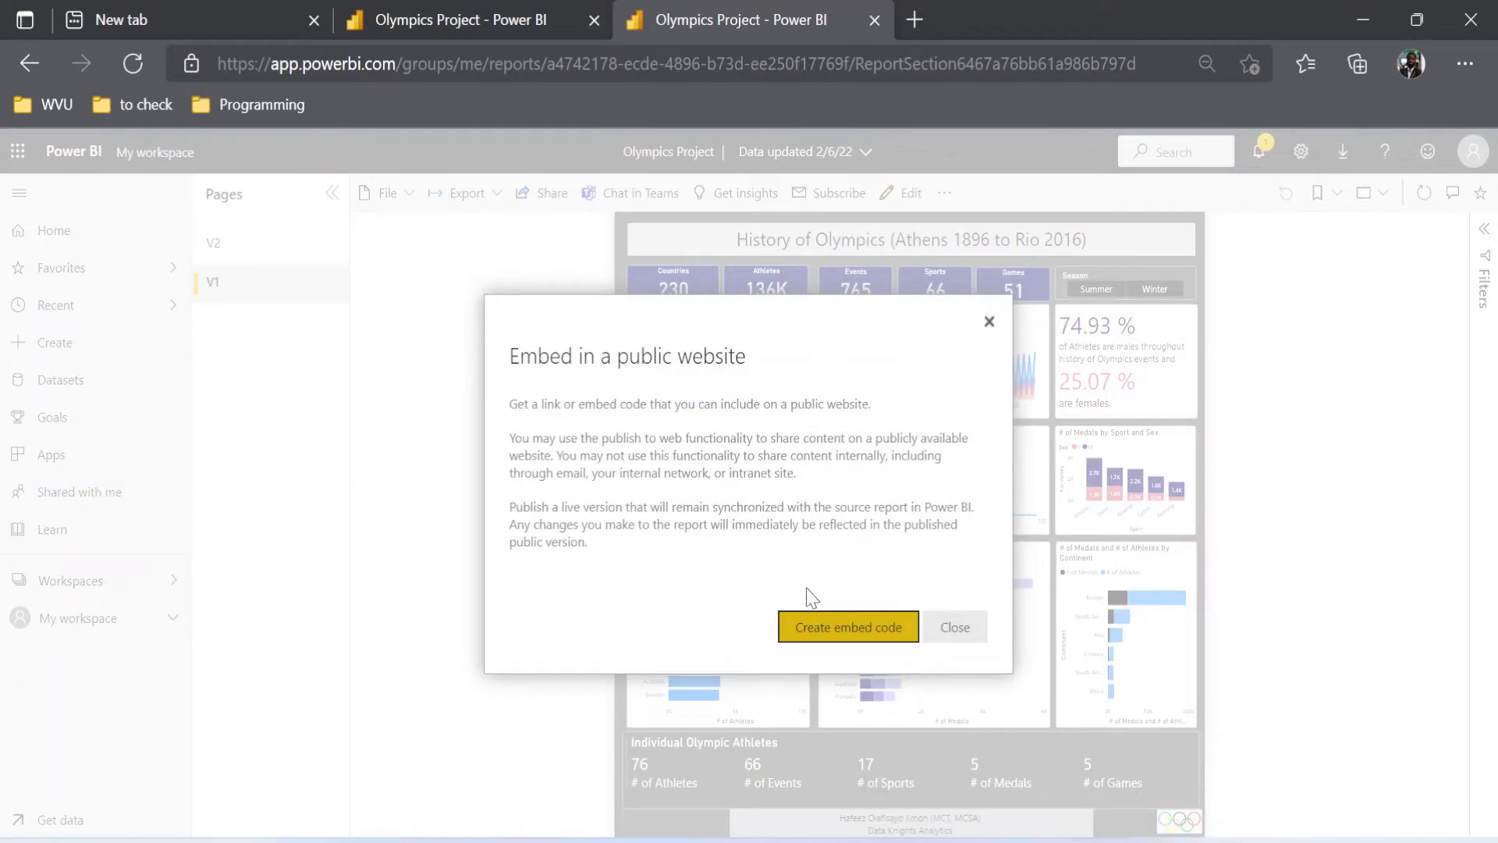
- Create and publish the public embed code, then copy the report's web link
{"action": "left_click", "coordinate": [822, 634]}
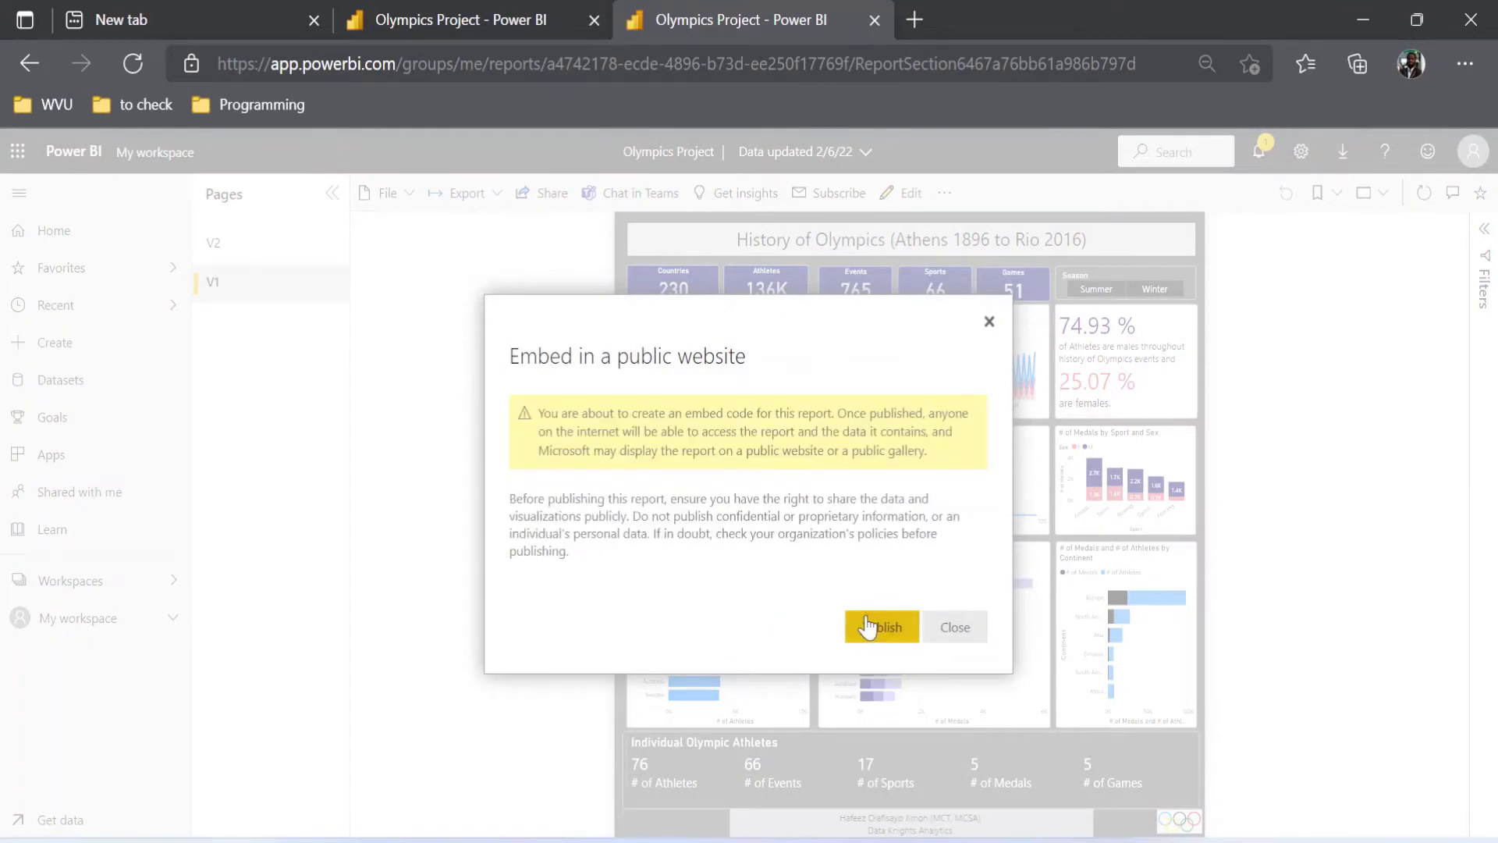
{"action": "left_click", "coordinate": [871, 627]}
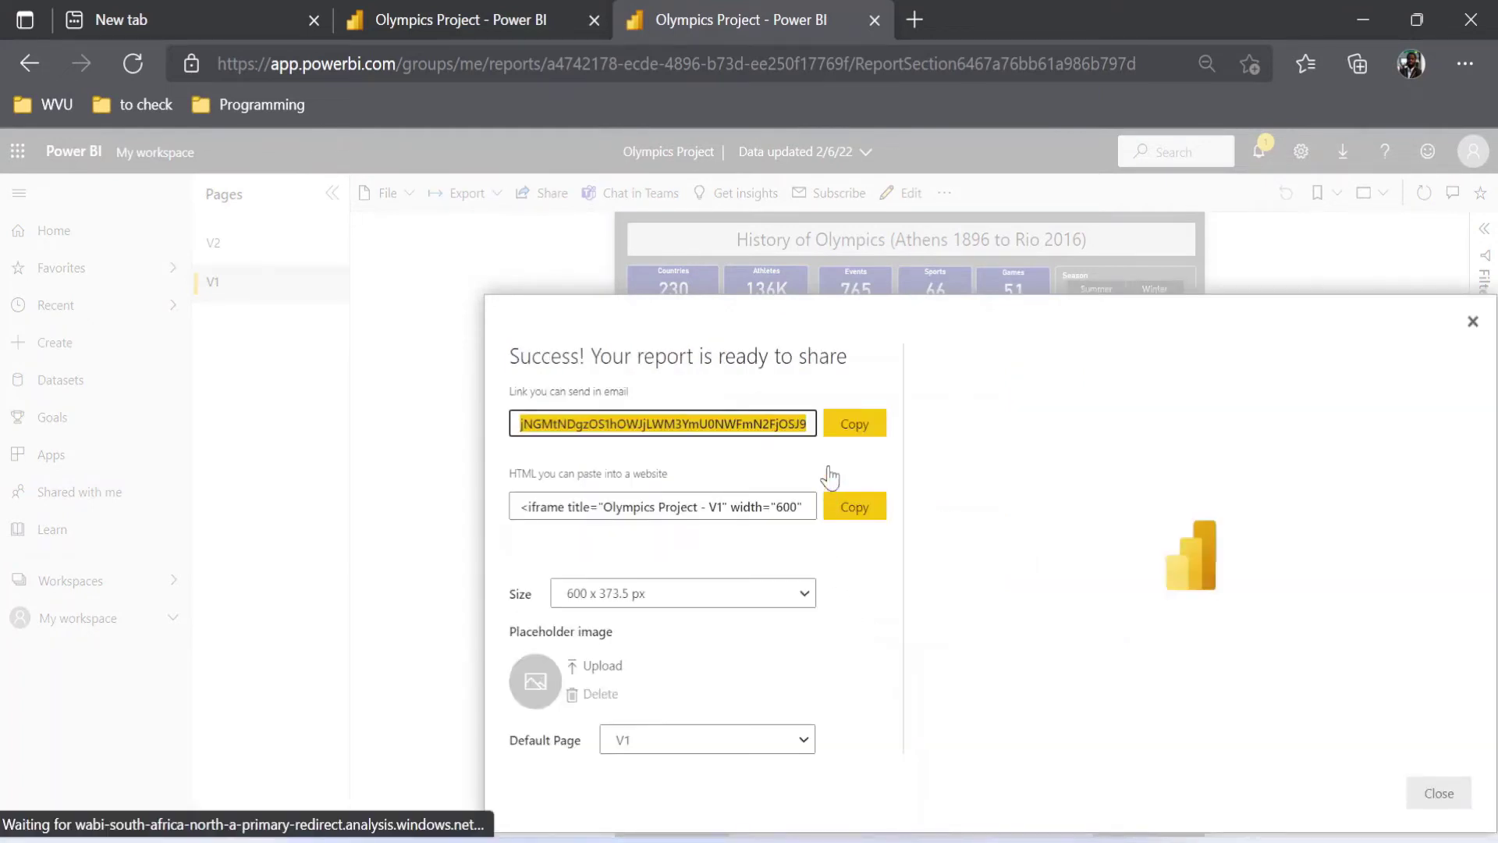
{"action": "left_click", "coordinate": [855, 425]}
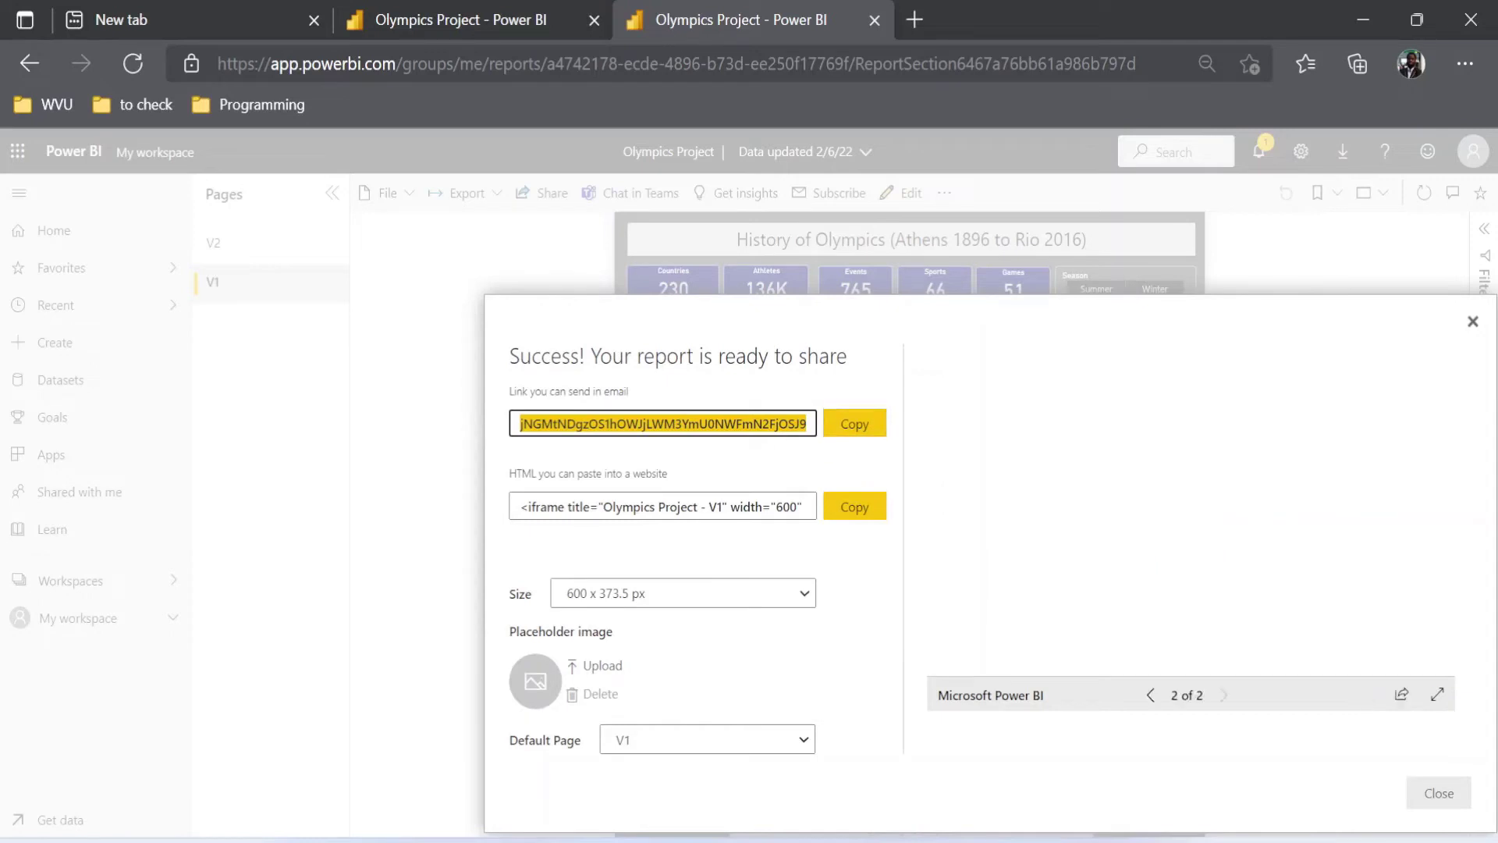
{"action": "left_click", "coordinate": [851, 425]}
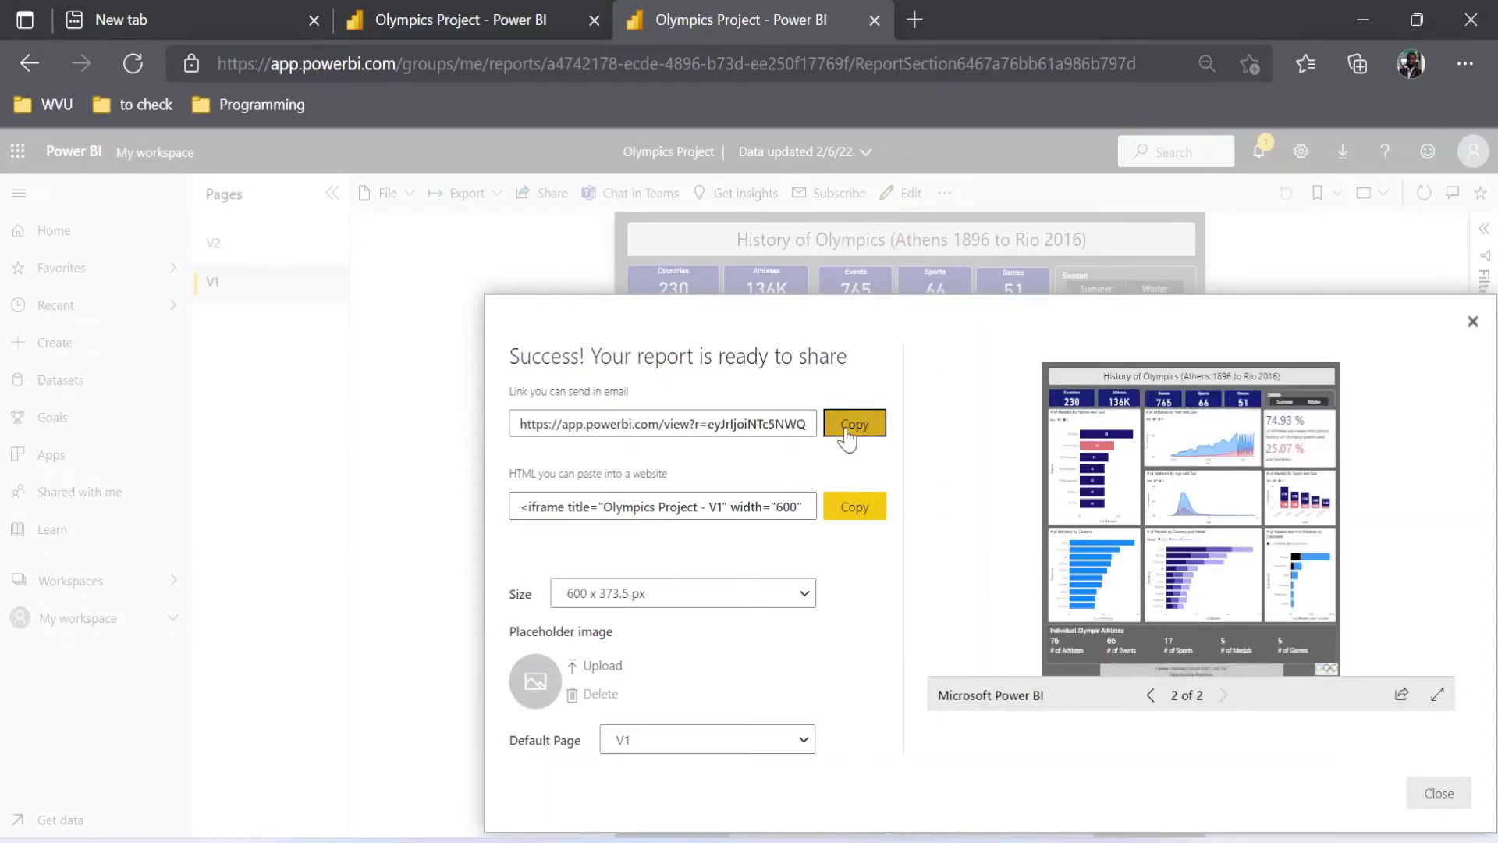
{"action": "left_click", "coordinate": [914, 19]}
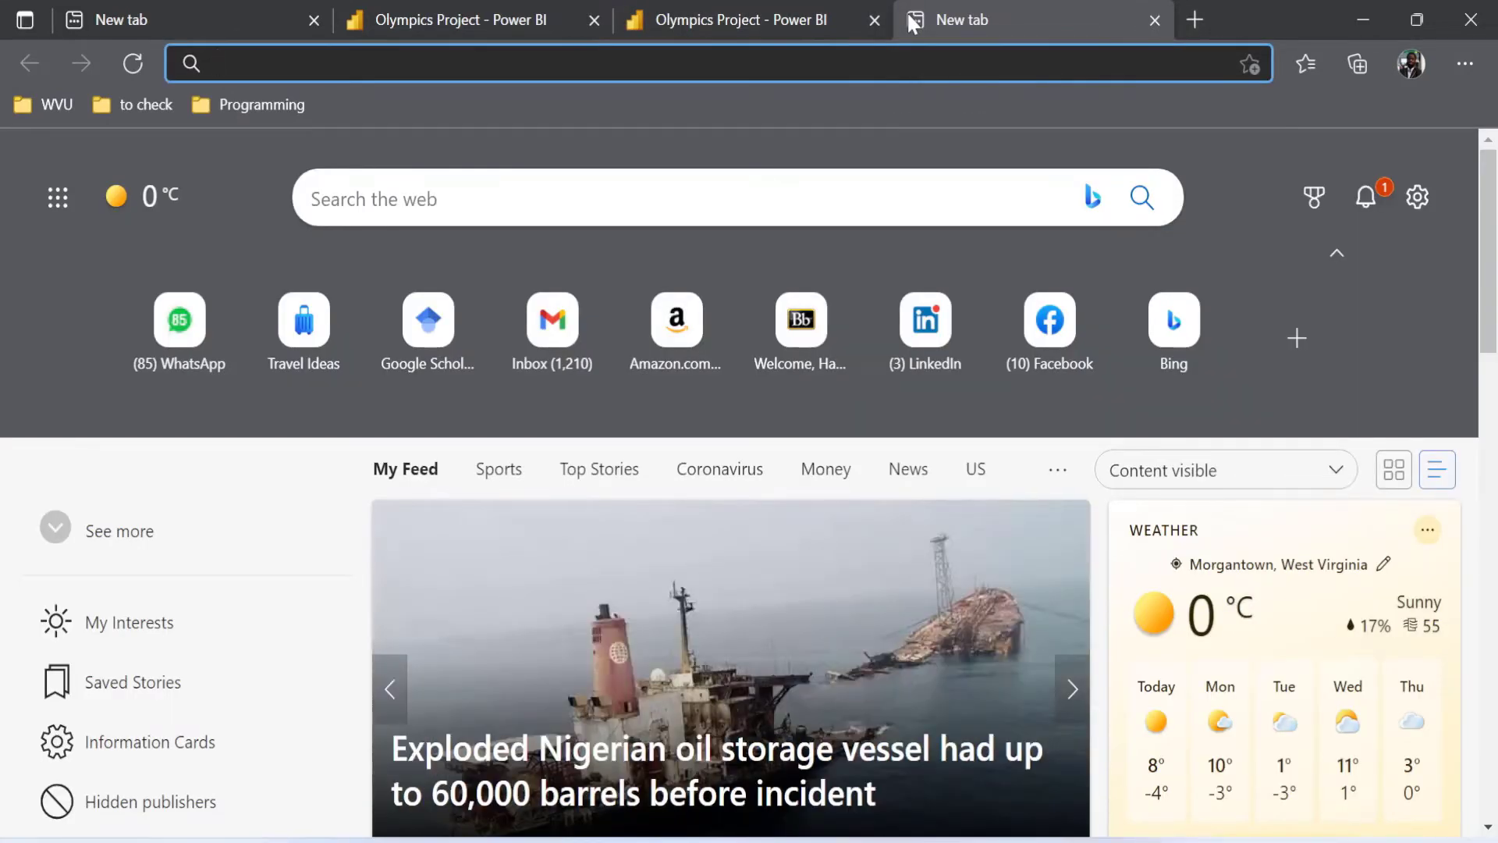
- Load the copied public link and test the Season slicer: Summer, Winter, then cleared
{"action": "key", "text": "ctrl+v"}
{"action": "key", "text": "Return"}
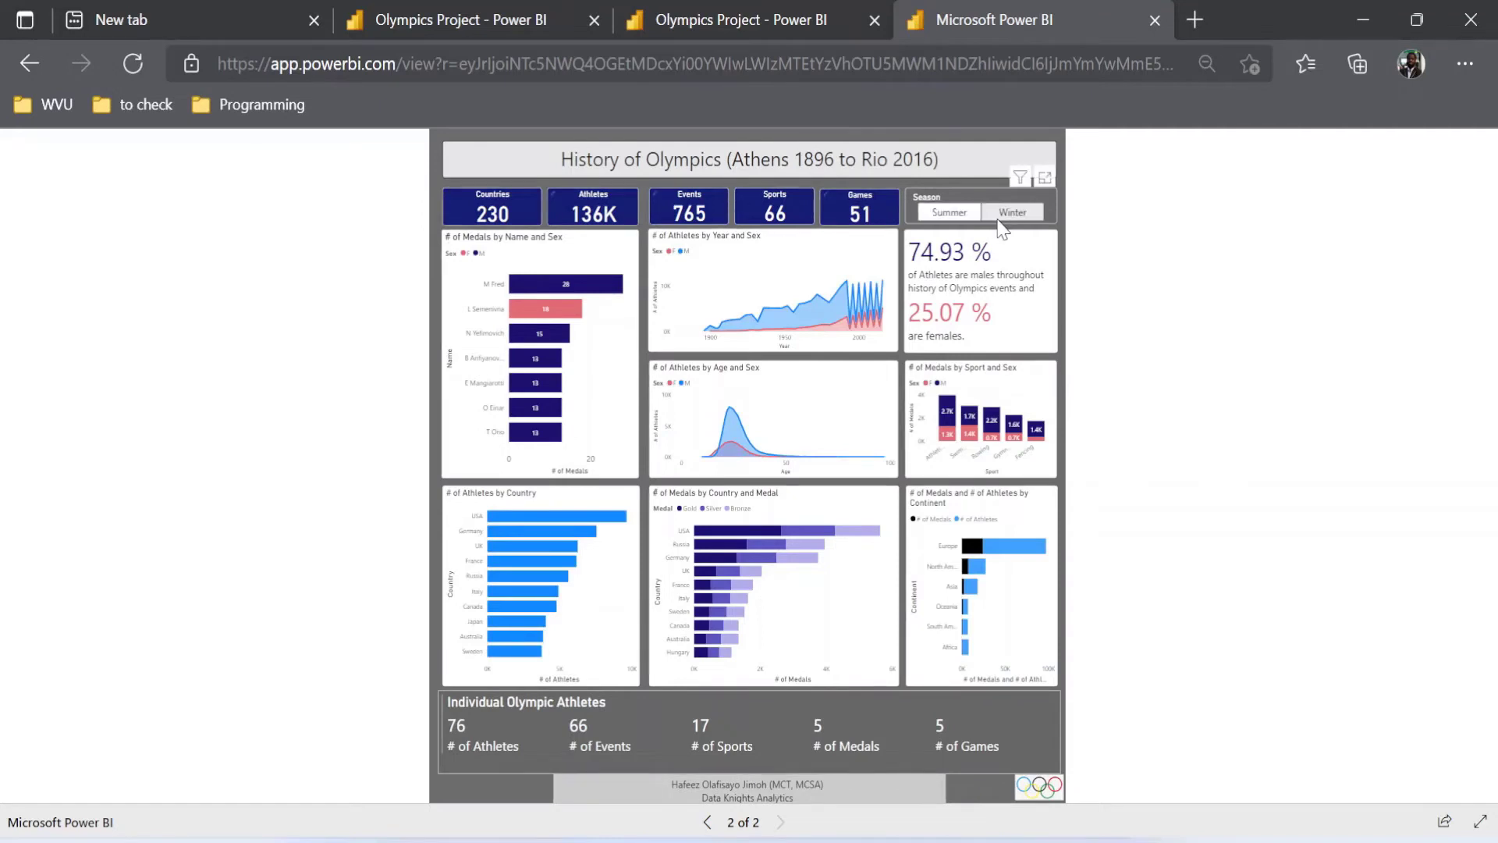
{"action": "left_click", "coordinate": [964, 212]}
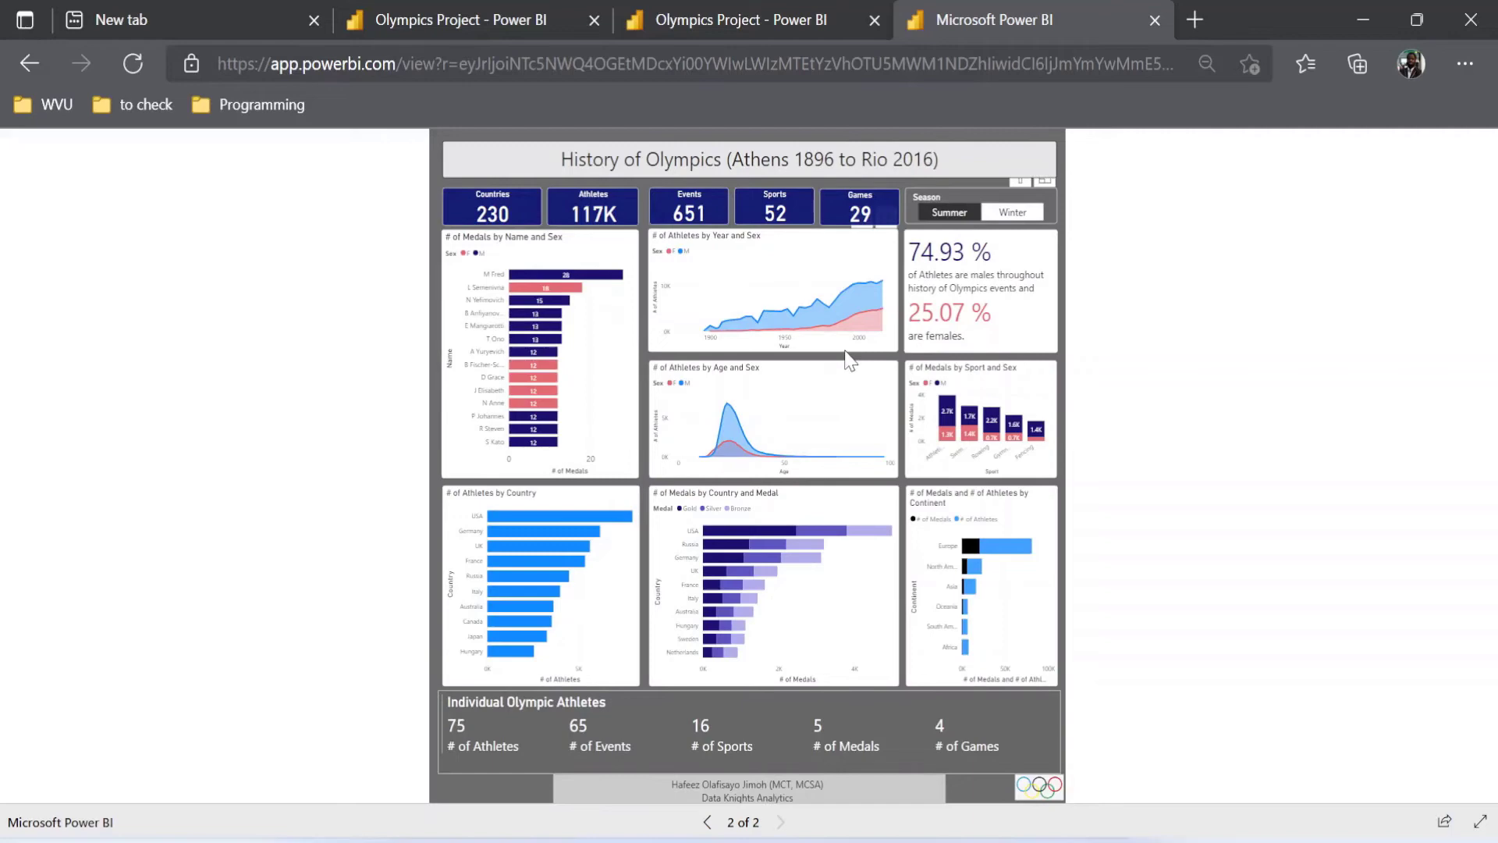
{"action": "left_click", "coordinate": [1007, 213]}
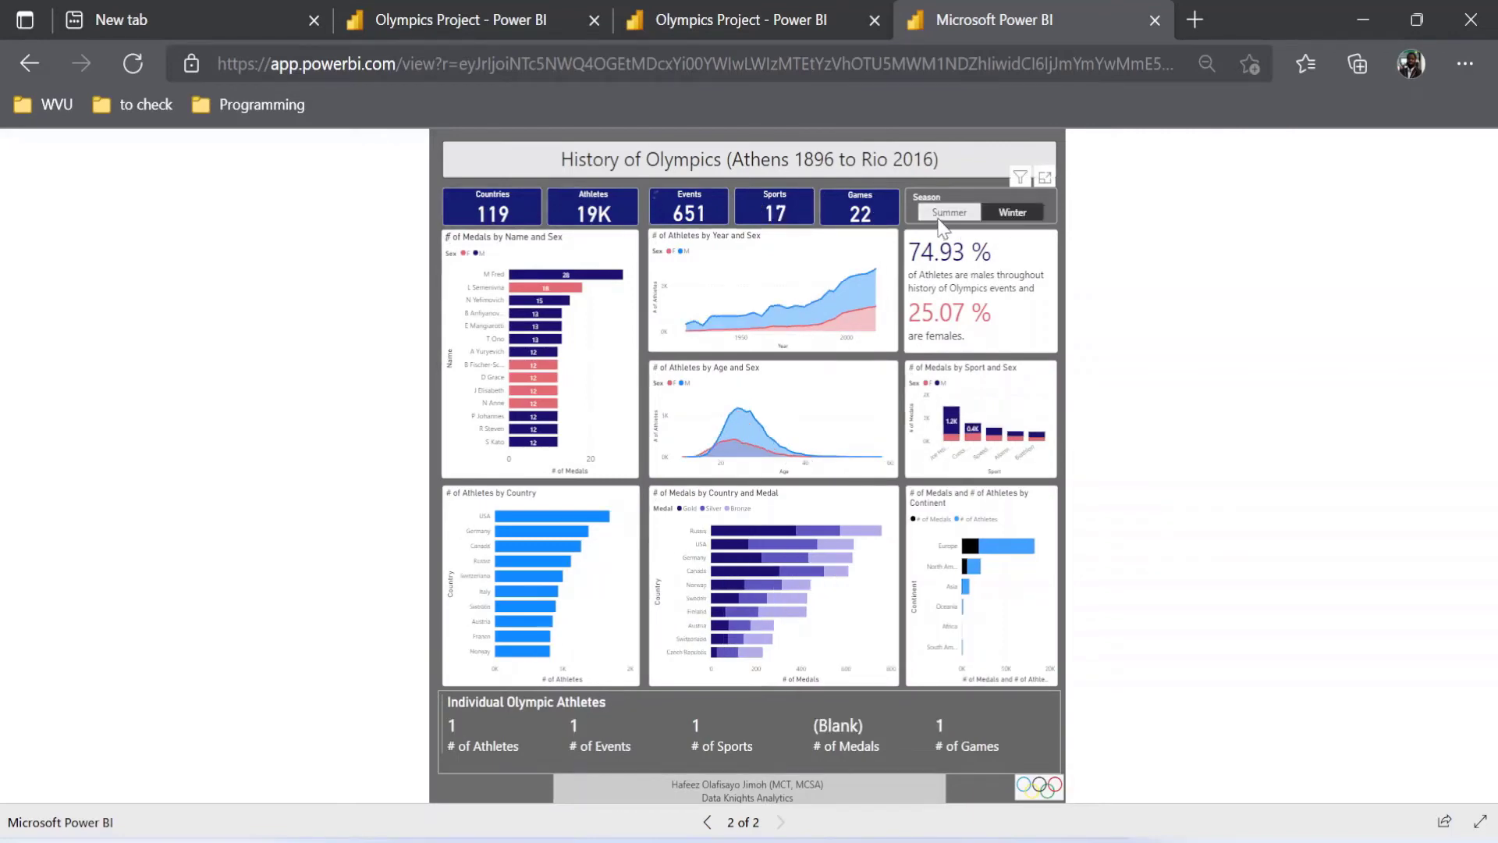
{"action": "left_click", "coordinate": [1008, 214]}
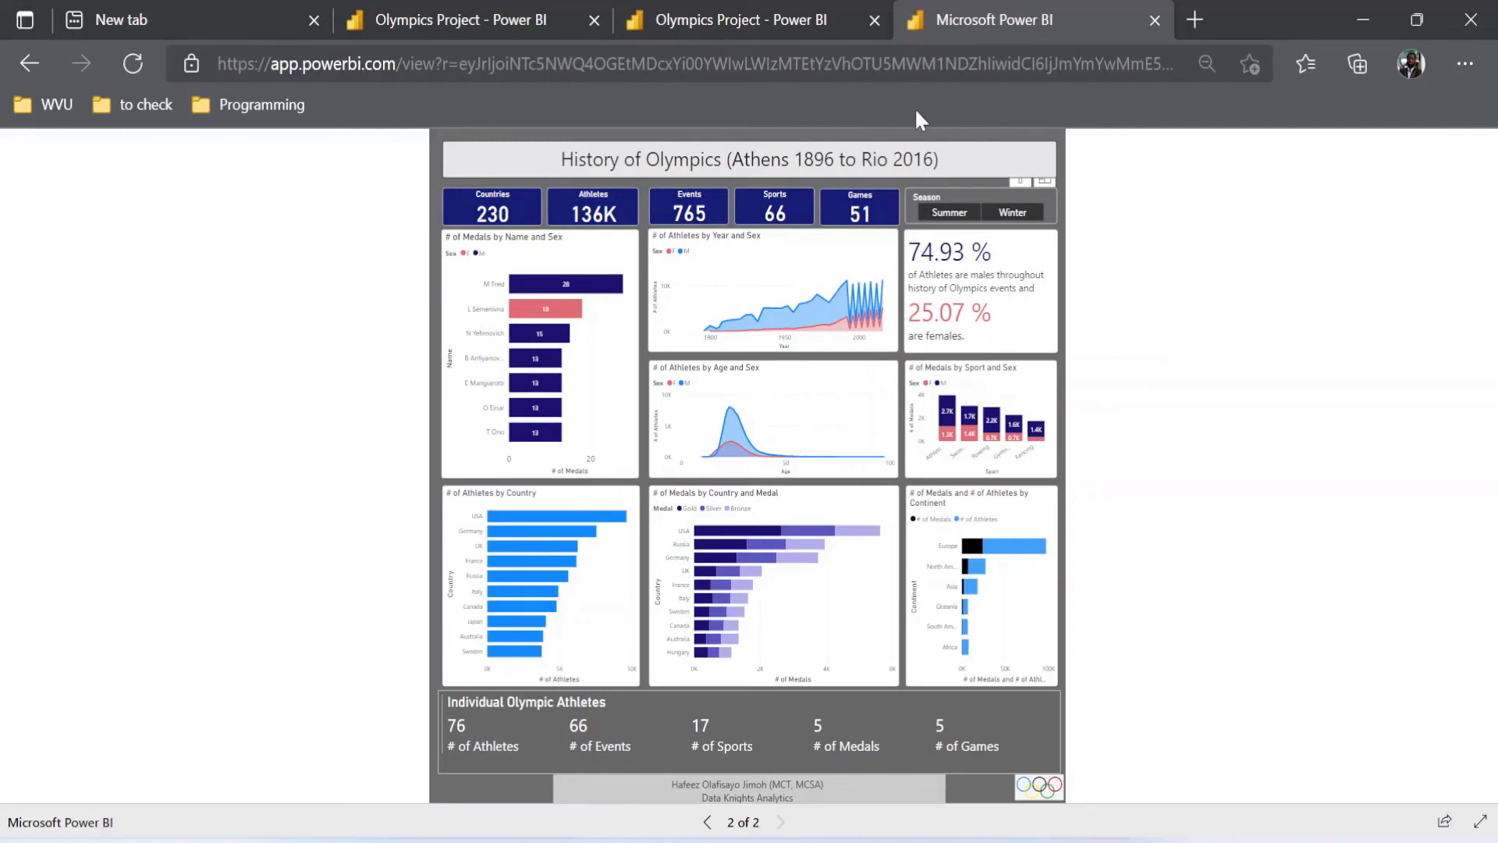
{"action": "left_click", "coordinate": [1458, 59]}
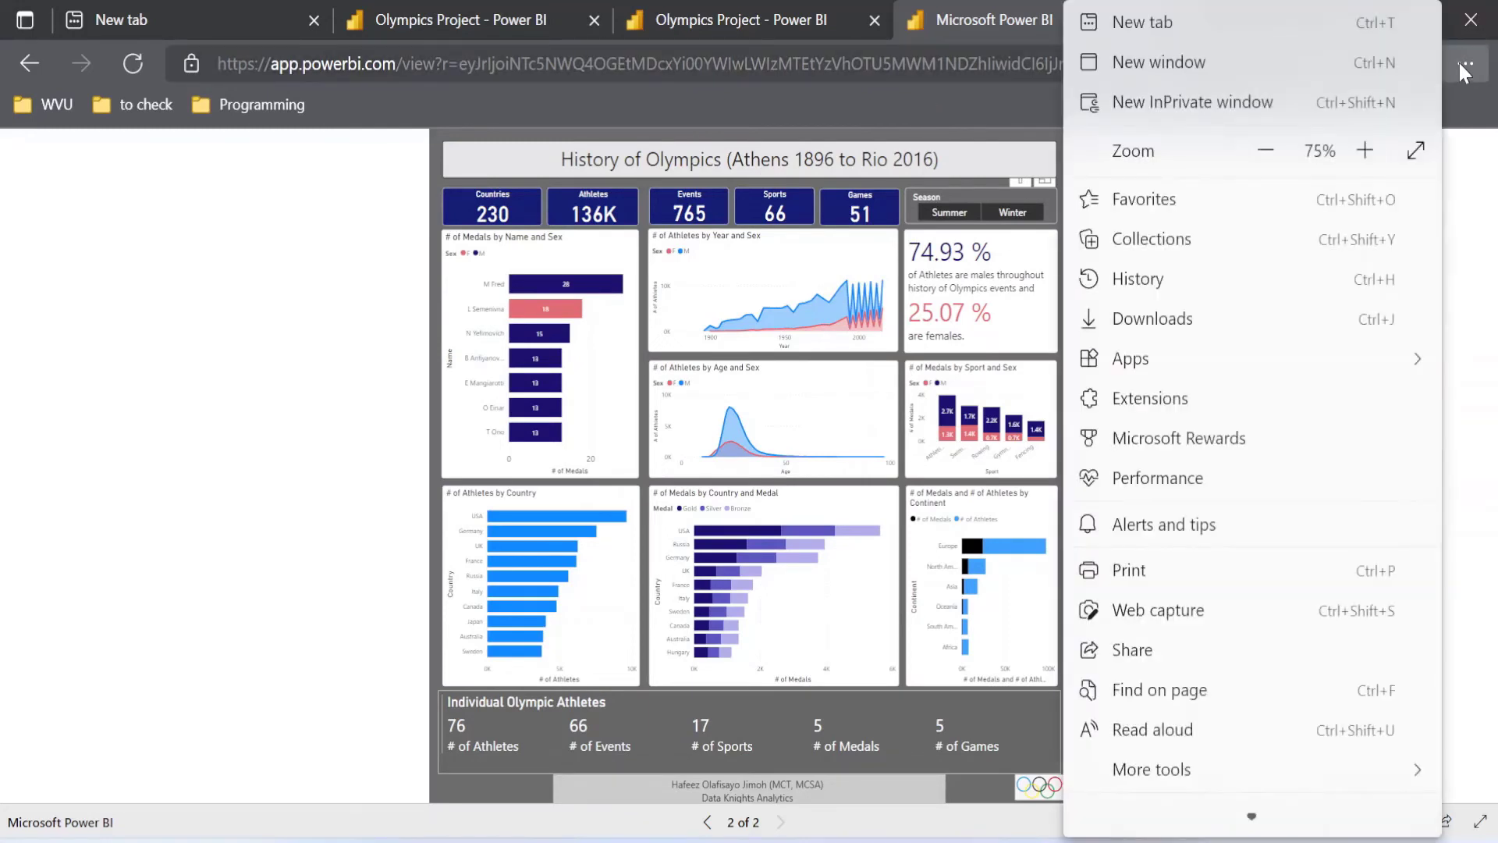
{"action": "left_click", "coordinate": [1377, 86]}
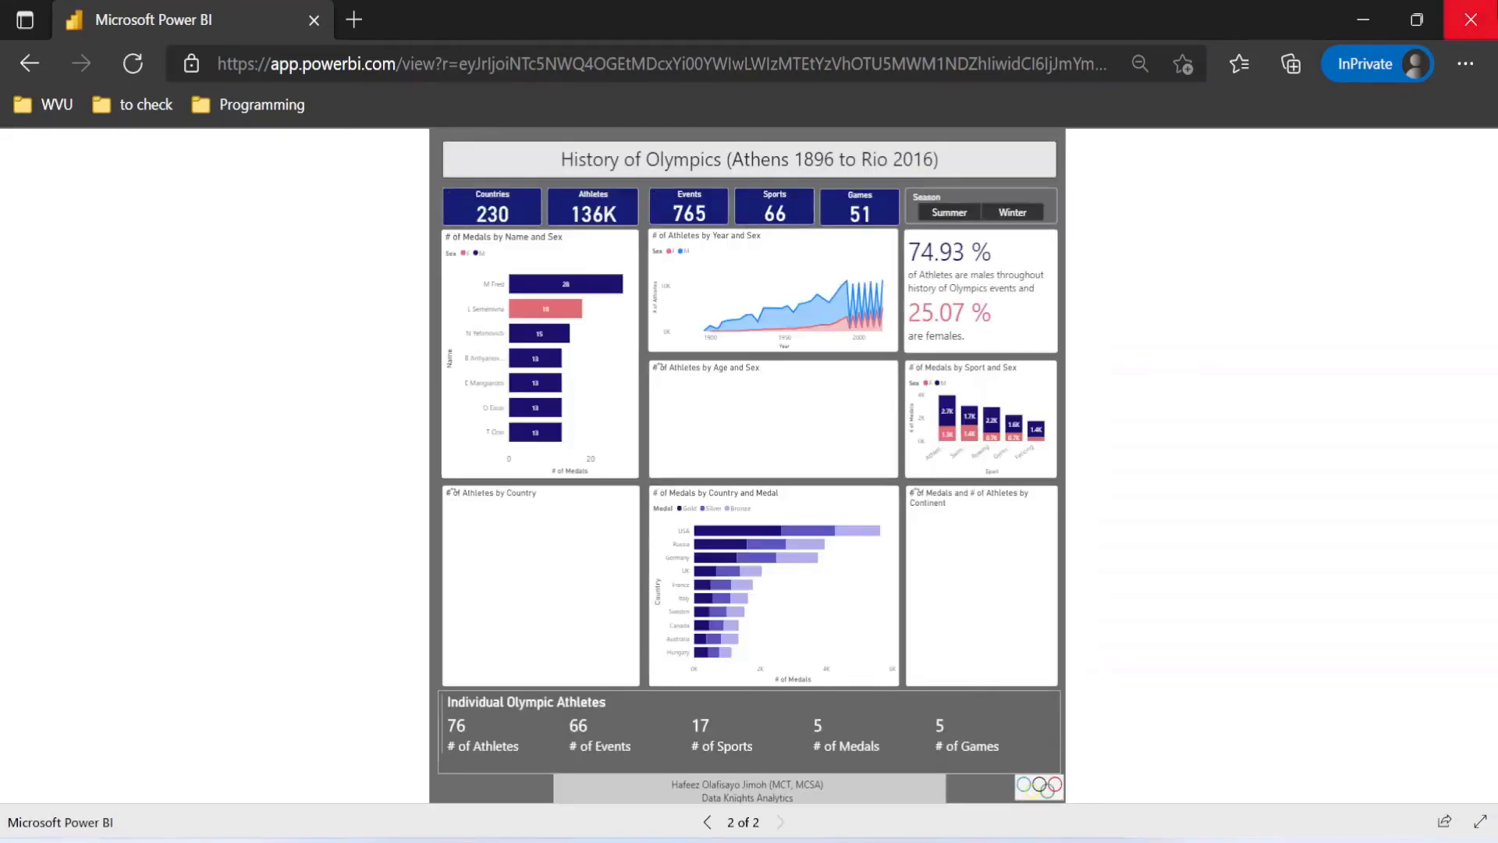
{"action": "left_click", "coordinate": [1471, 20]}
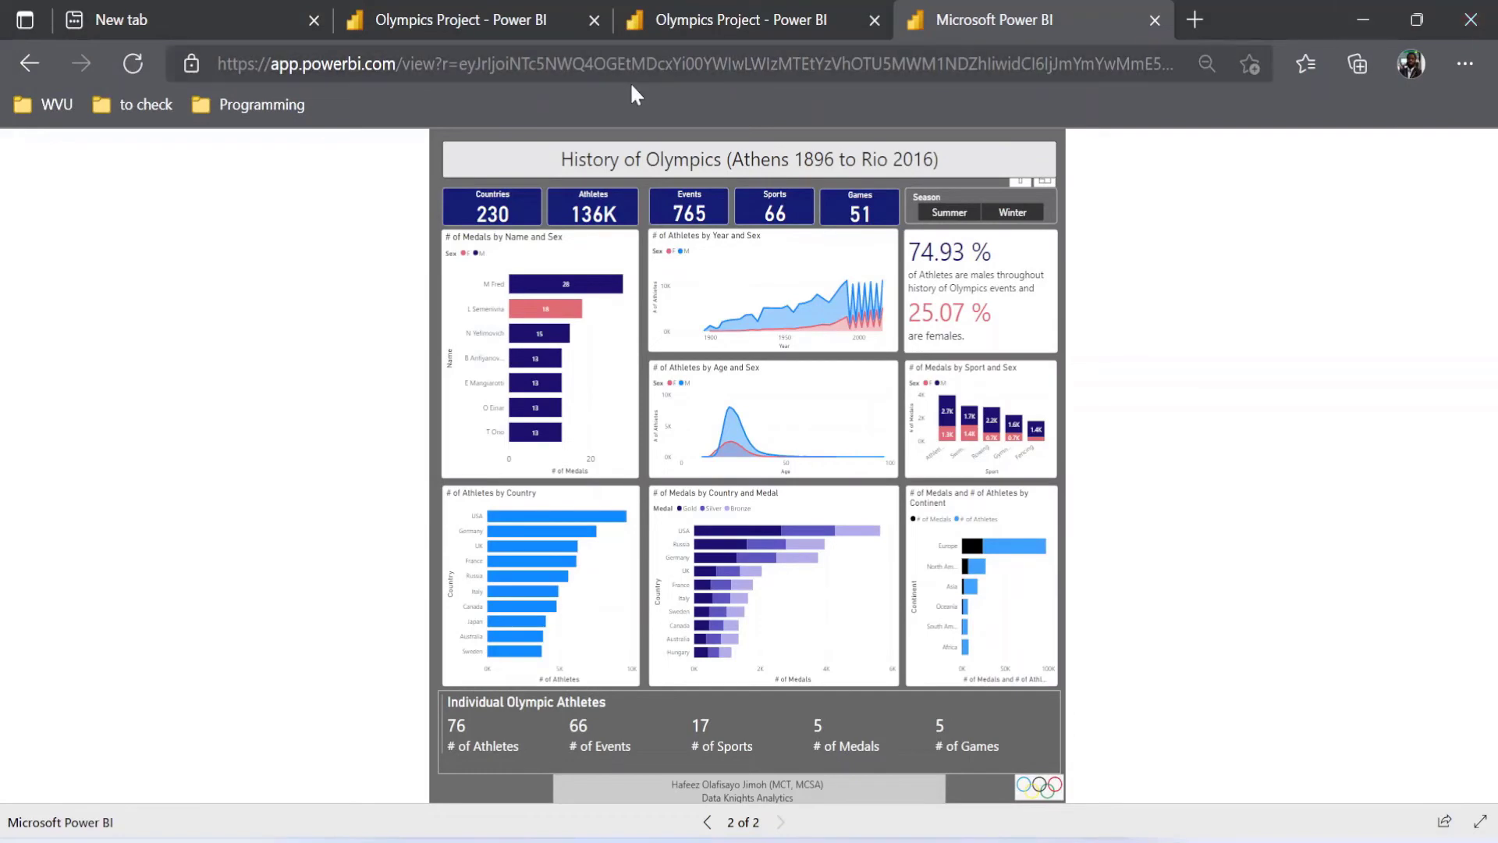
- On the report tab, select the full iframe embed code, then close the share dialog
{"action": "left_click", "coordinate": [671, 12]}
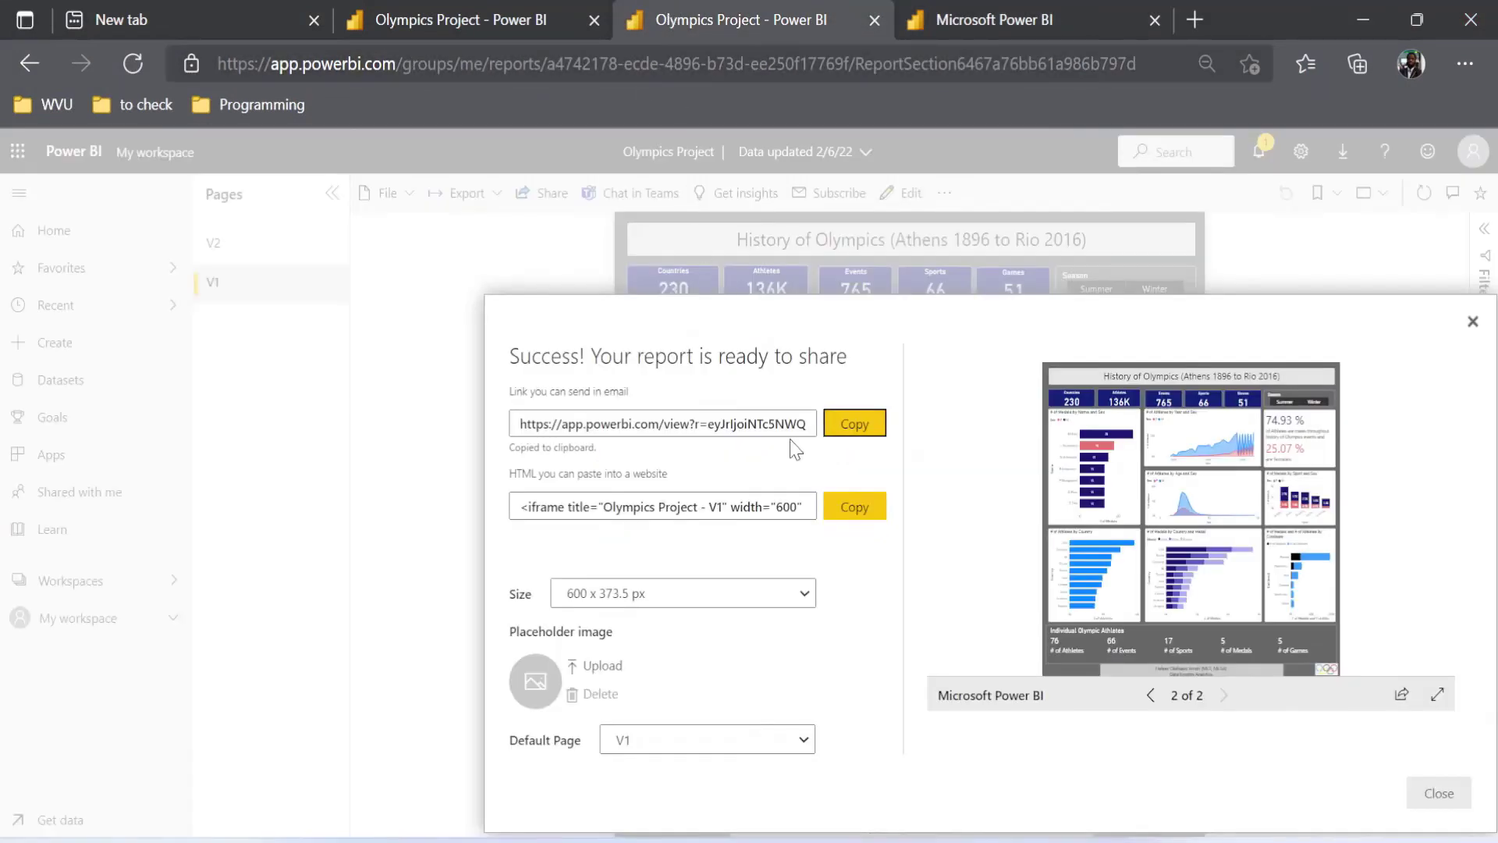
{"action": "left_click", "coordinate": [664, 506]}
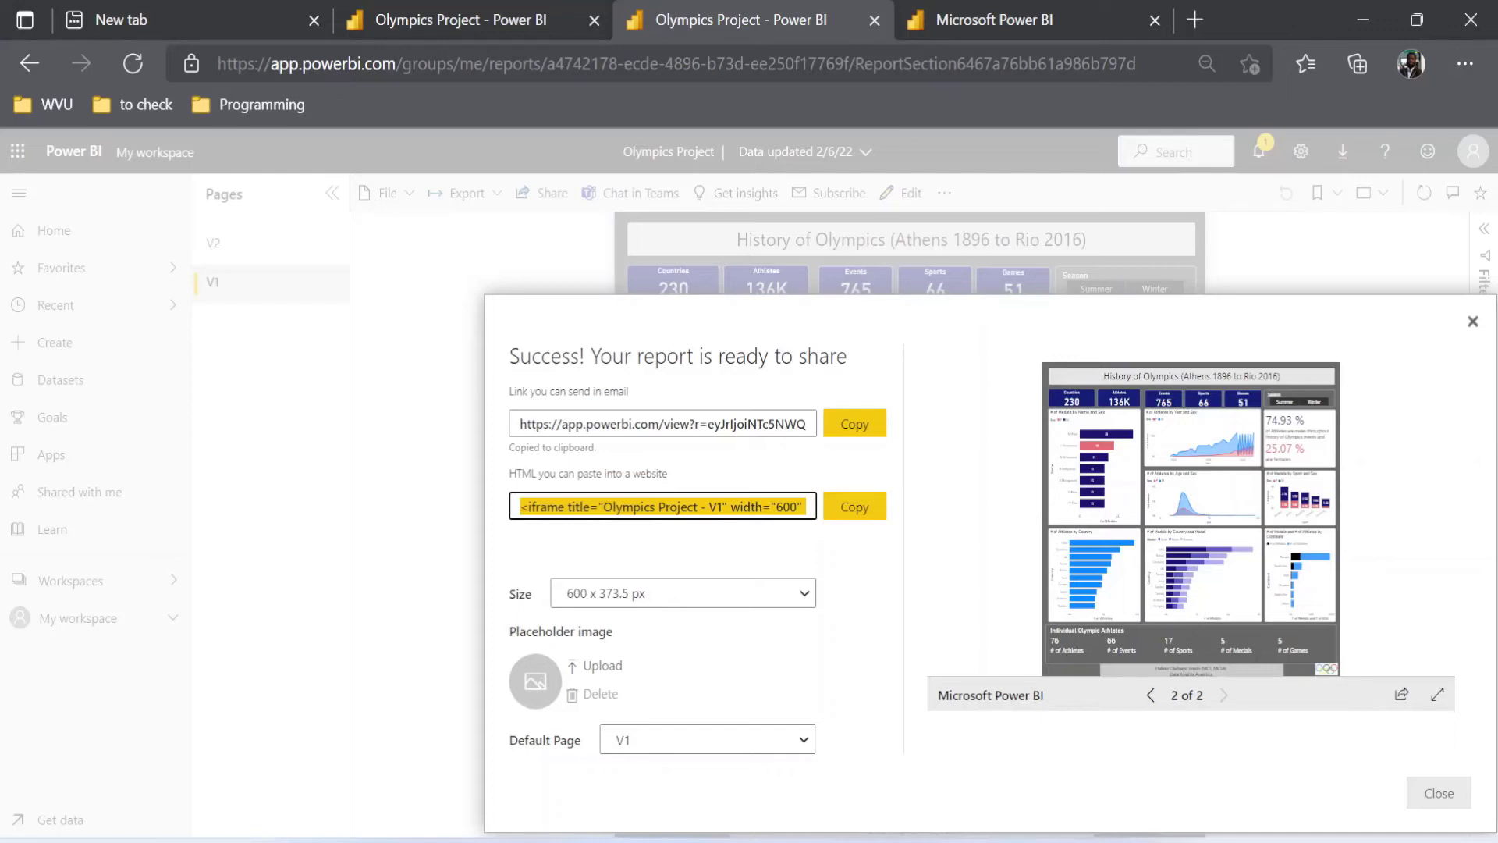
{"action": "left_click", "coordinate": [767, 521]}
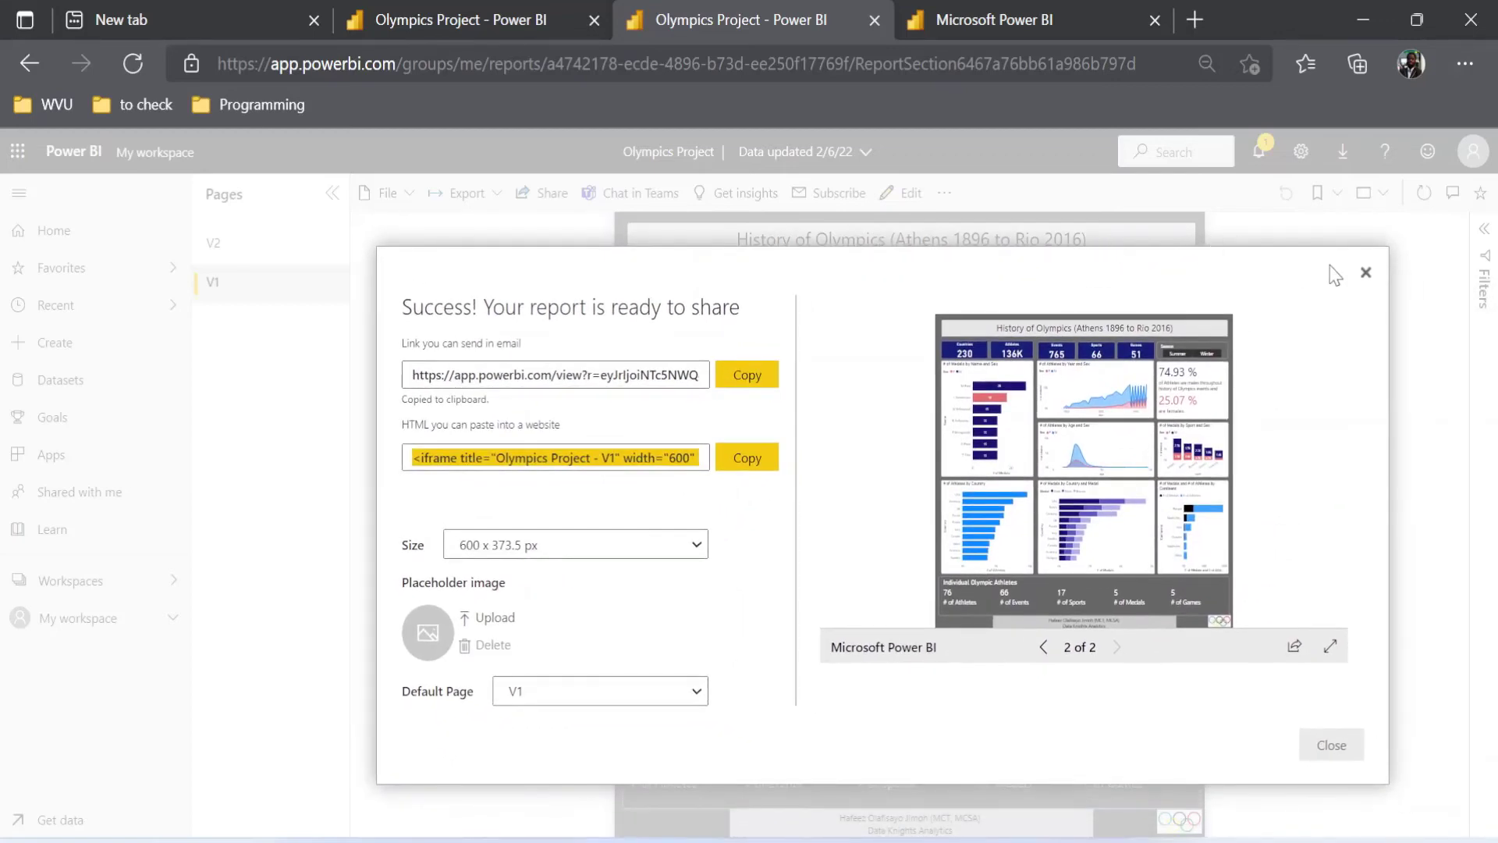
{"action": "left_click", "coordinate": [1364, 274]}
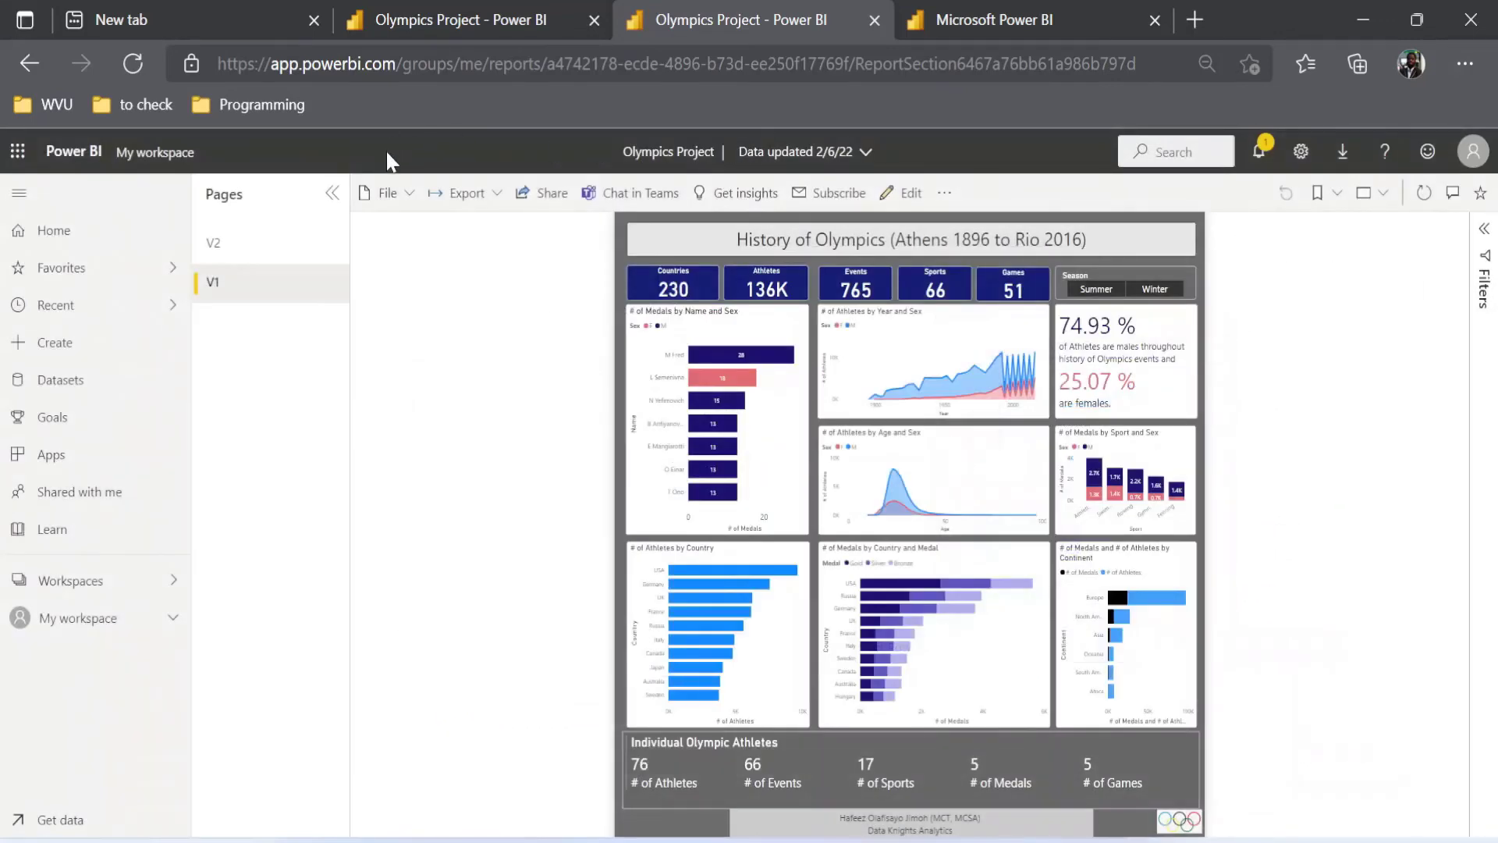
- Reopen the report's existing Publish to web embed code and copy the 'Link you can send in email'
{"action": "left_click", "coordinate": [406, 202]}
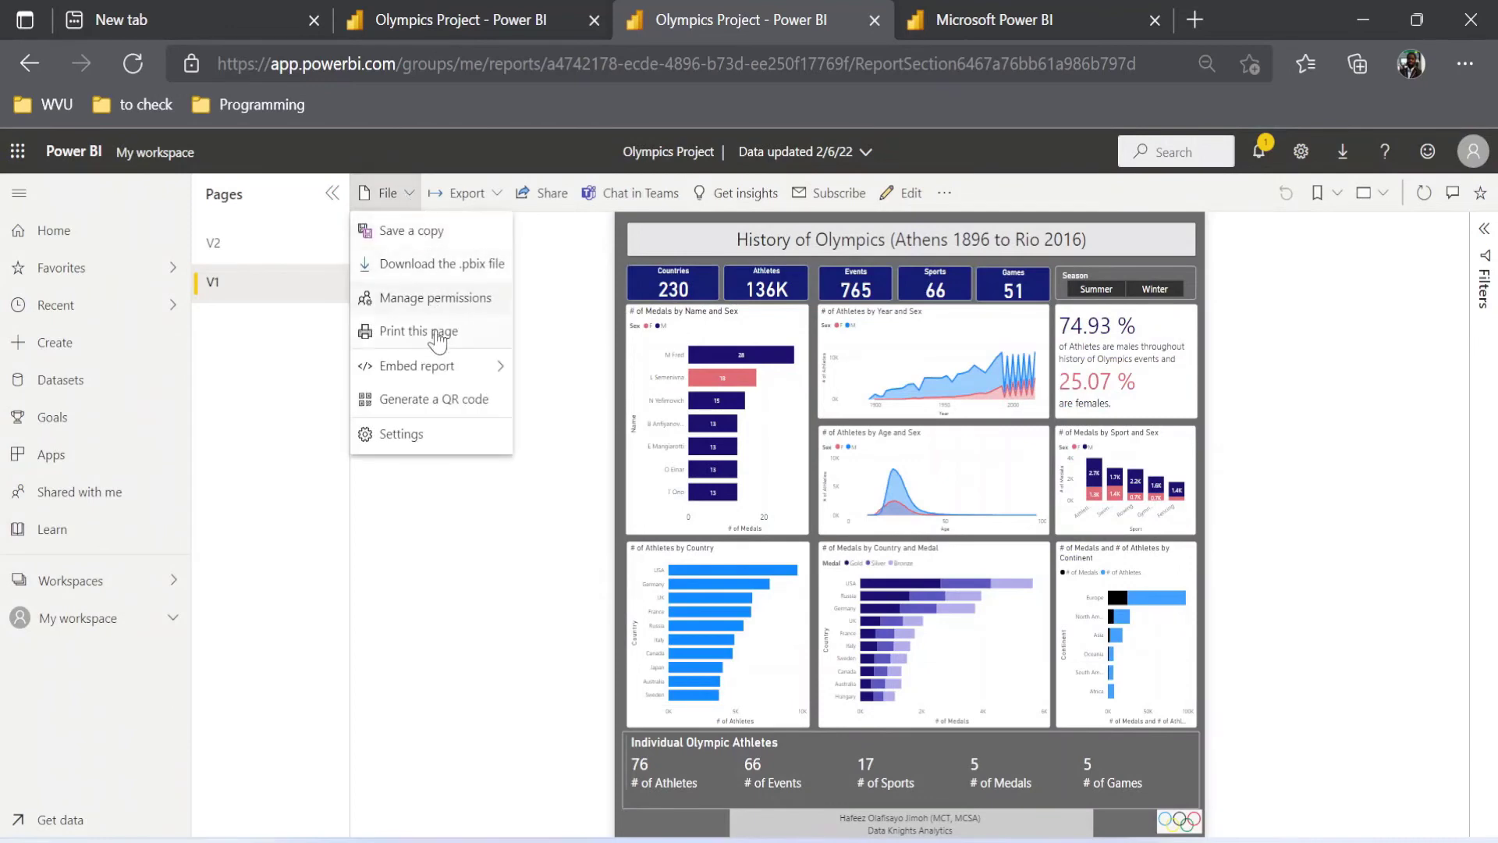
{"action": "mouse_move", "coordinate": [441, 373]}
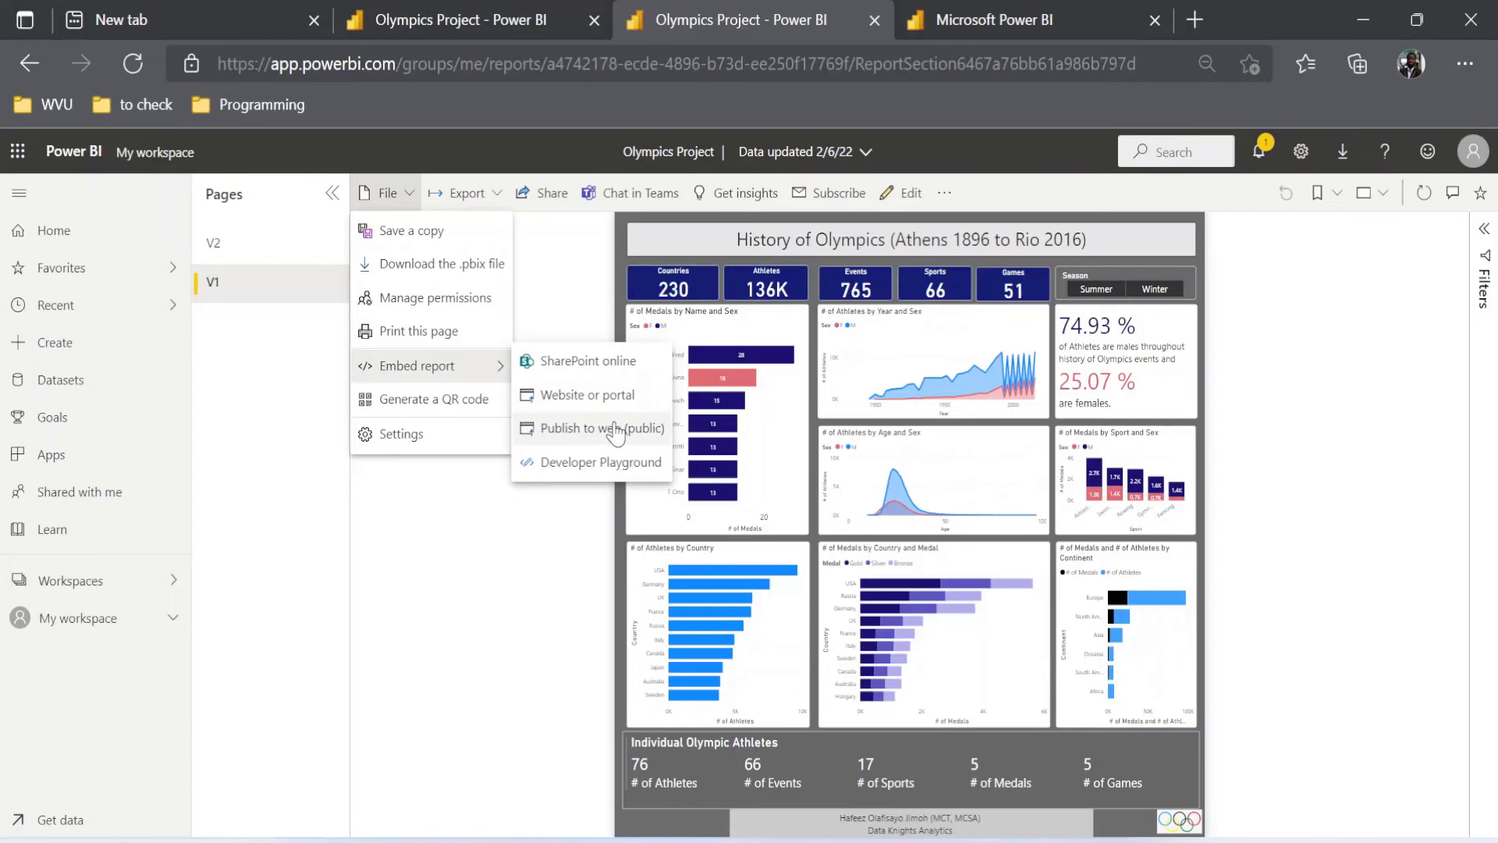
{"action": "left_click", "coordinate": [591, 428]}
{"action": "left_click", "coordinate": [609, 345]}
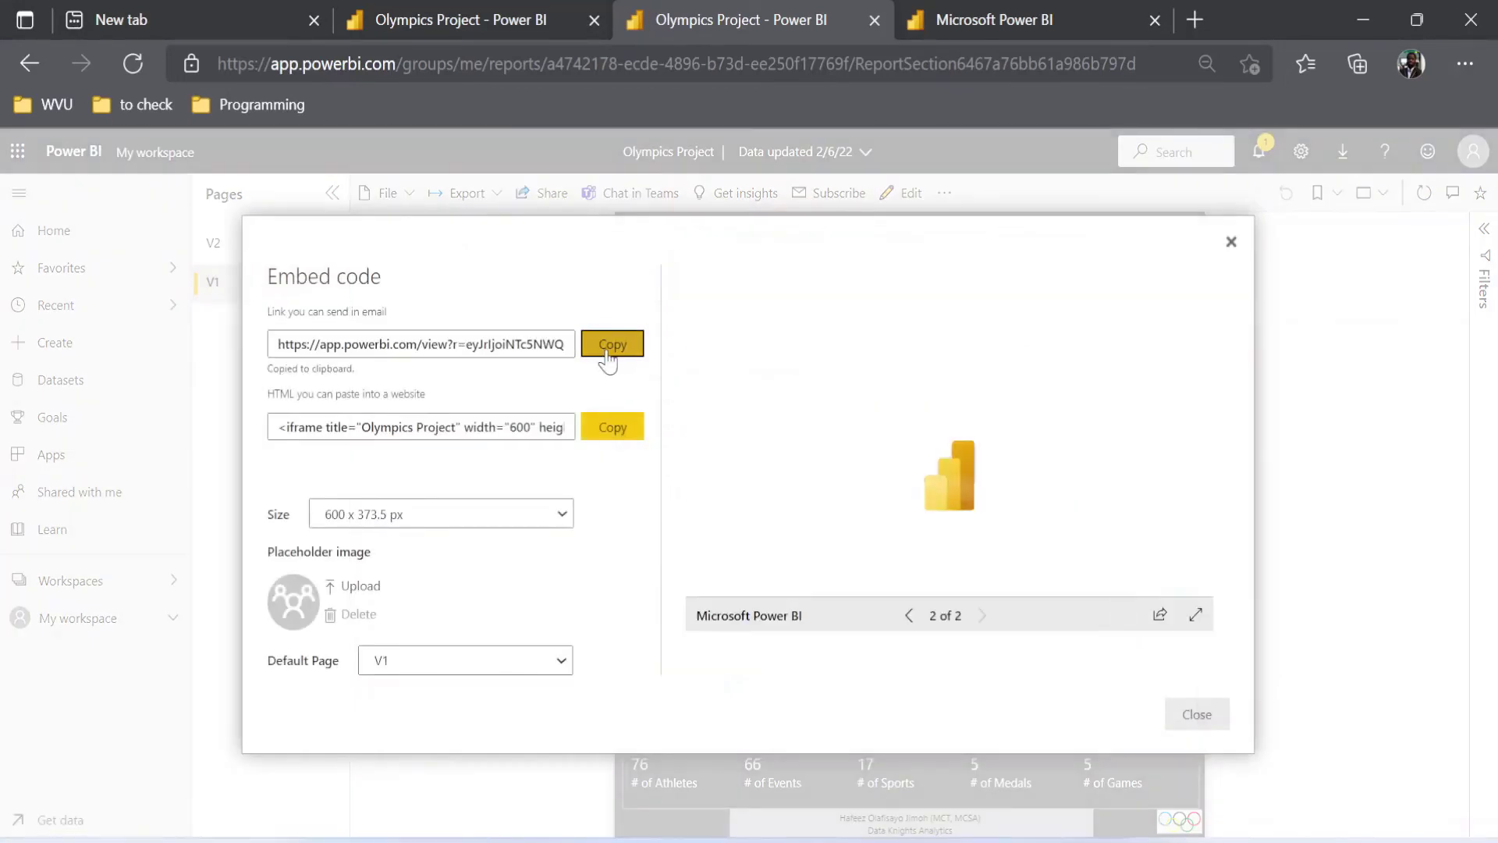